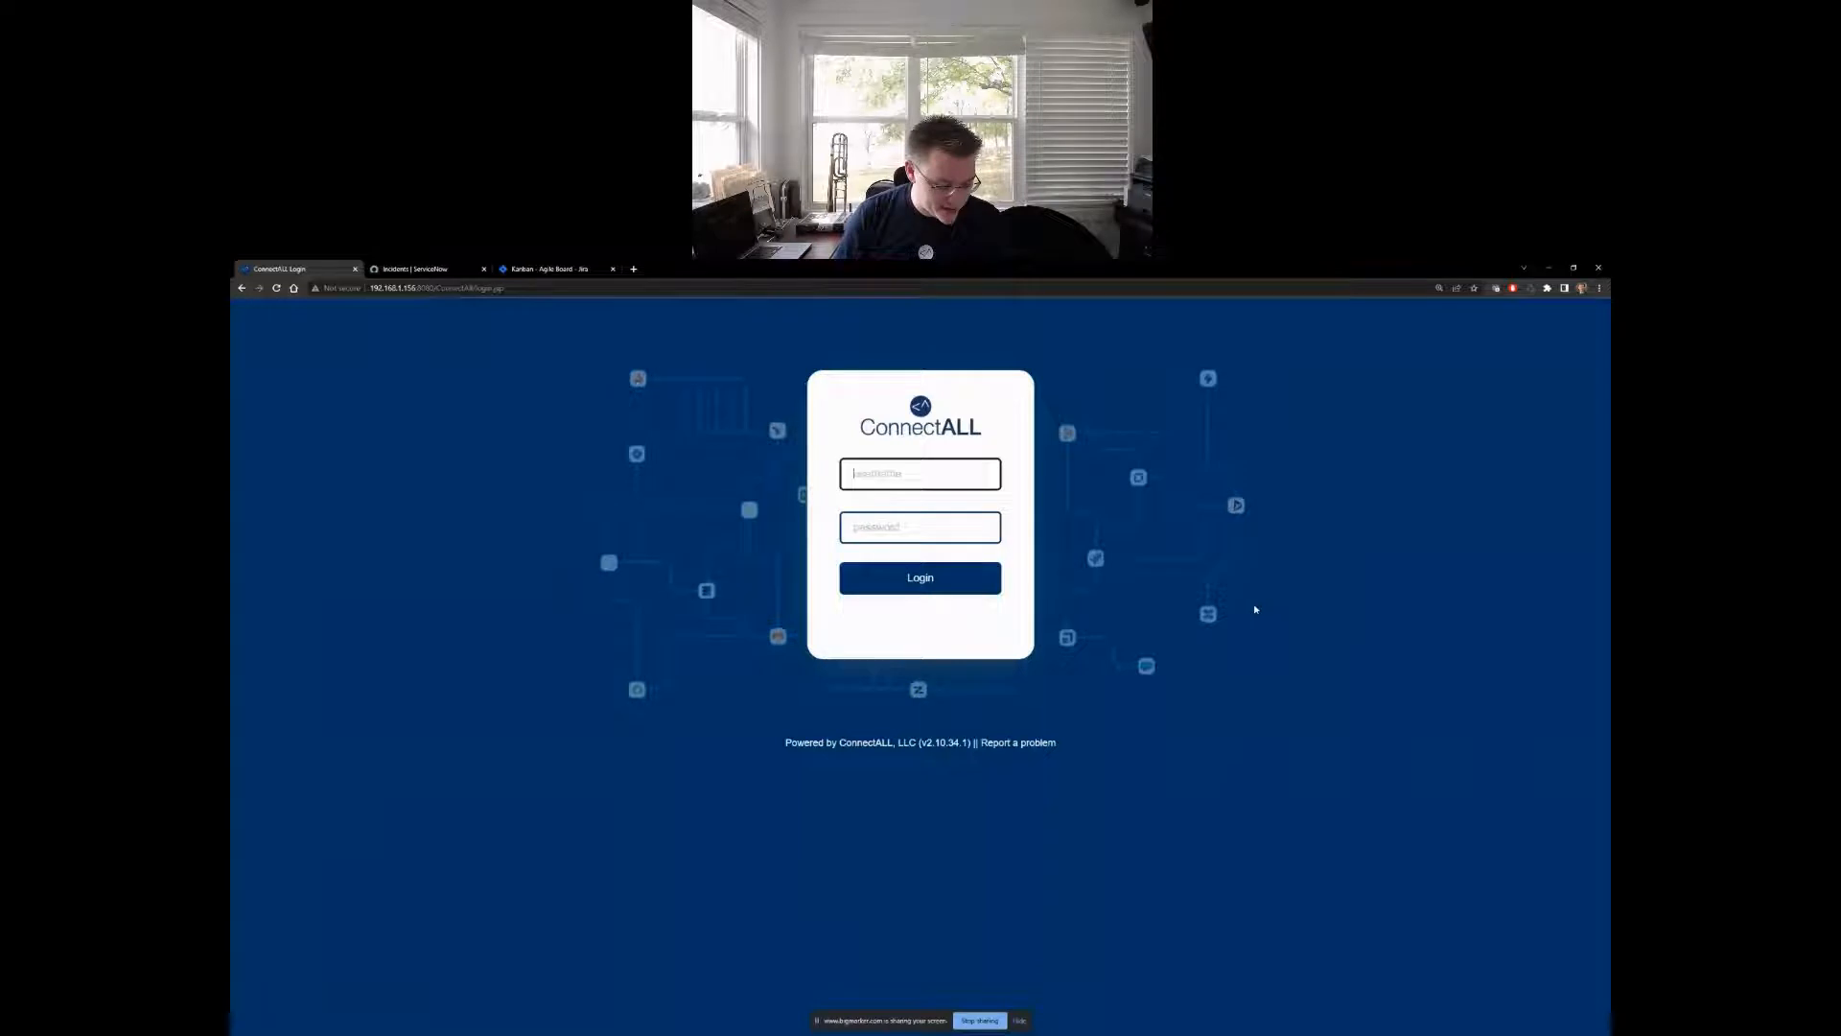
- Log in to ConnectALL with the username demo and the account password, and view the value stream dashboard
{"action": "type", "text": "demo"}
{"action": "key", "text": "Tab"}
{"action": "type", "text": "•••••••"}
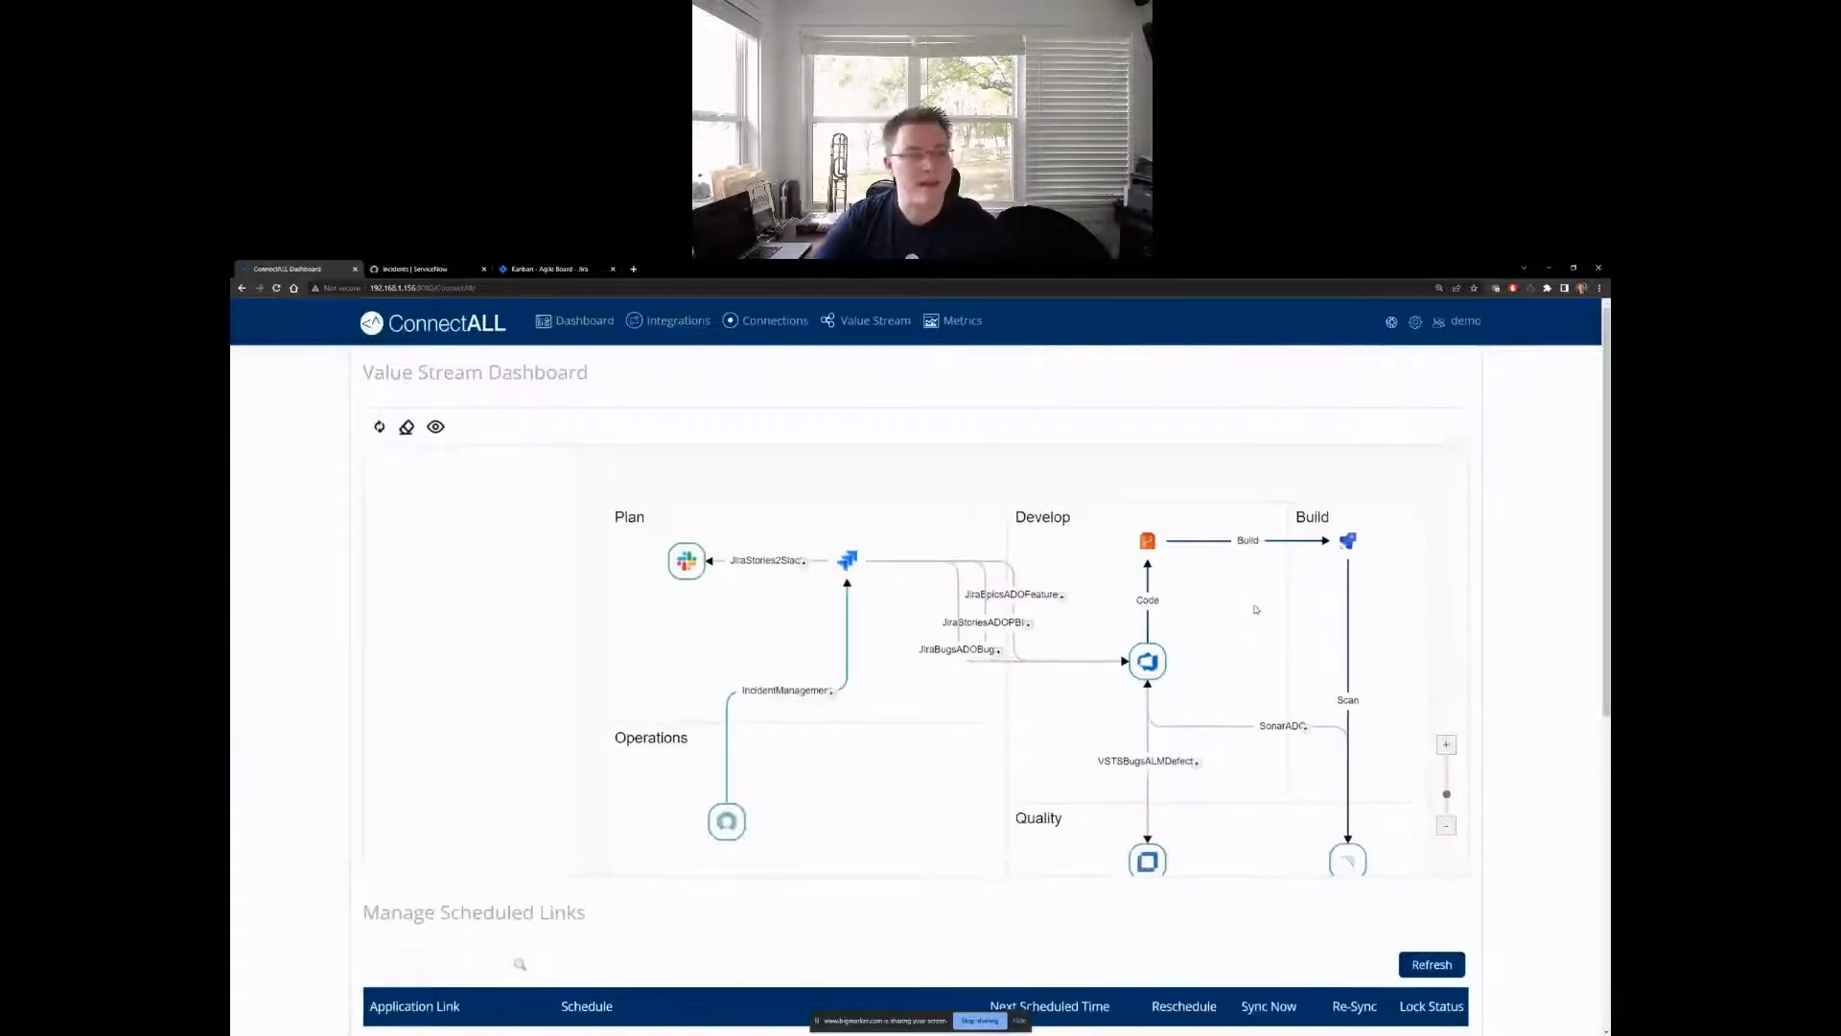
{"action": "scroll", "coordinate": [1255, 610], "scroll_direction": "down", "scroll_amount": 1}
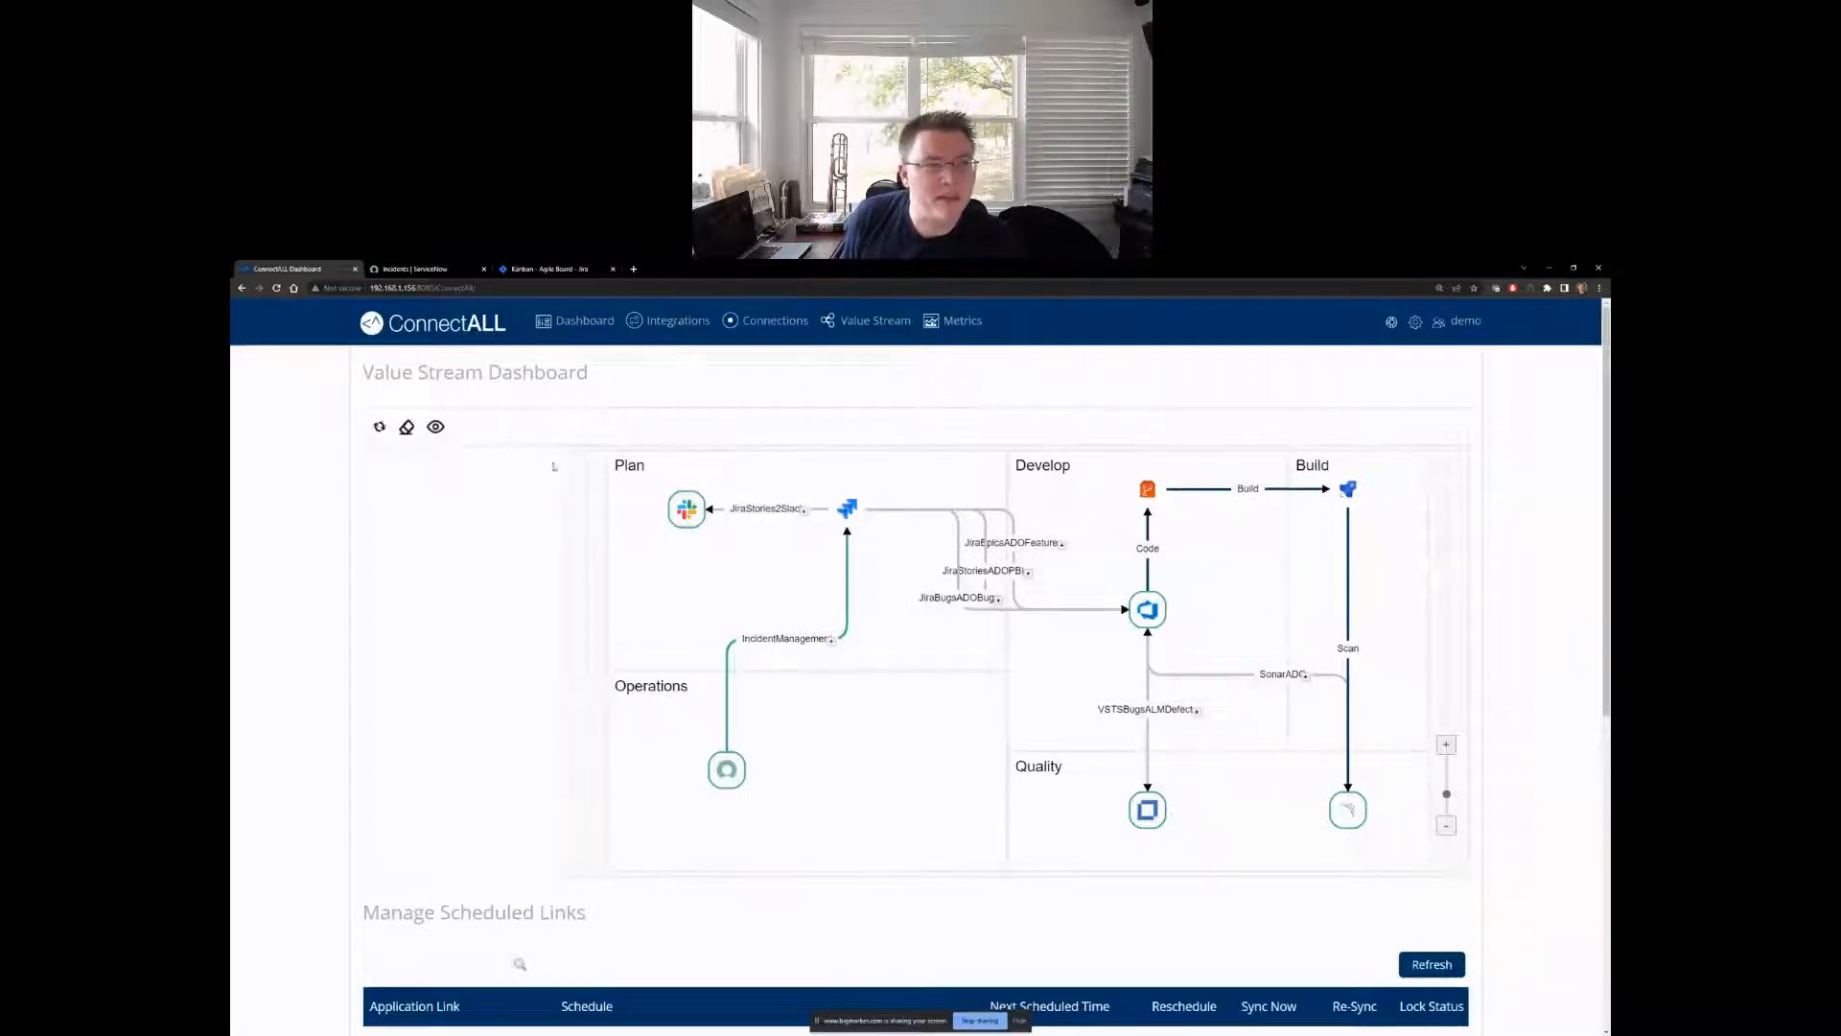
- Switch to ServiceNow and start a new incident, choosing the first recently selected person as caller
{"action": "left_click", "coordinate": [432, 277]}
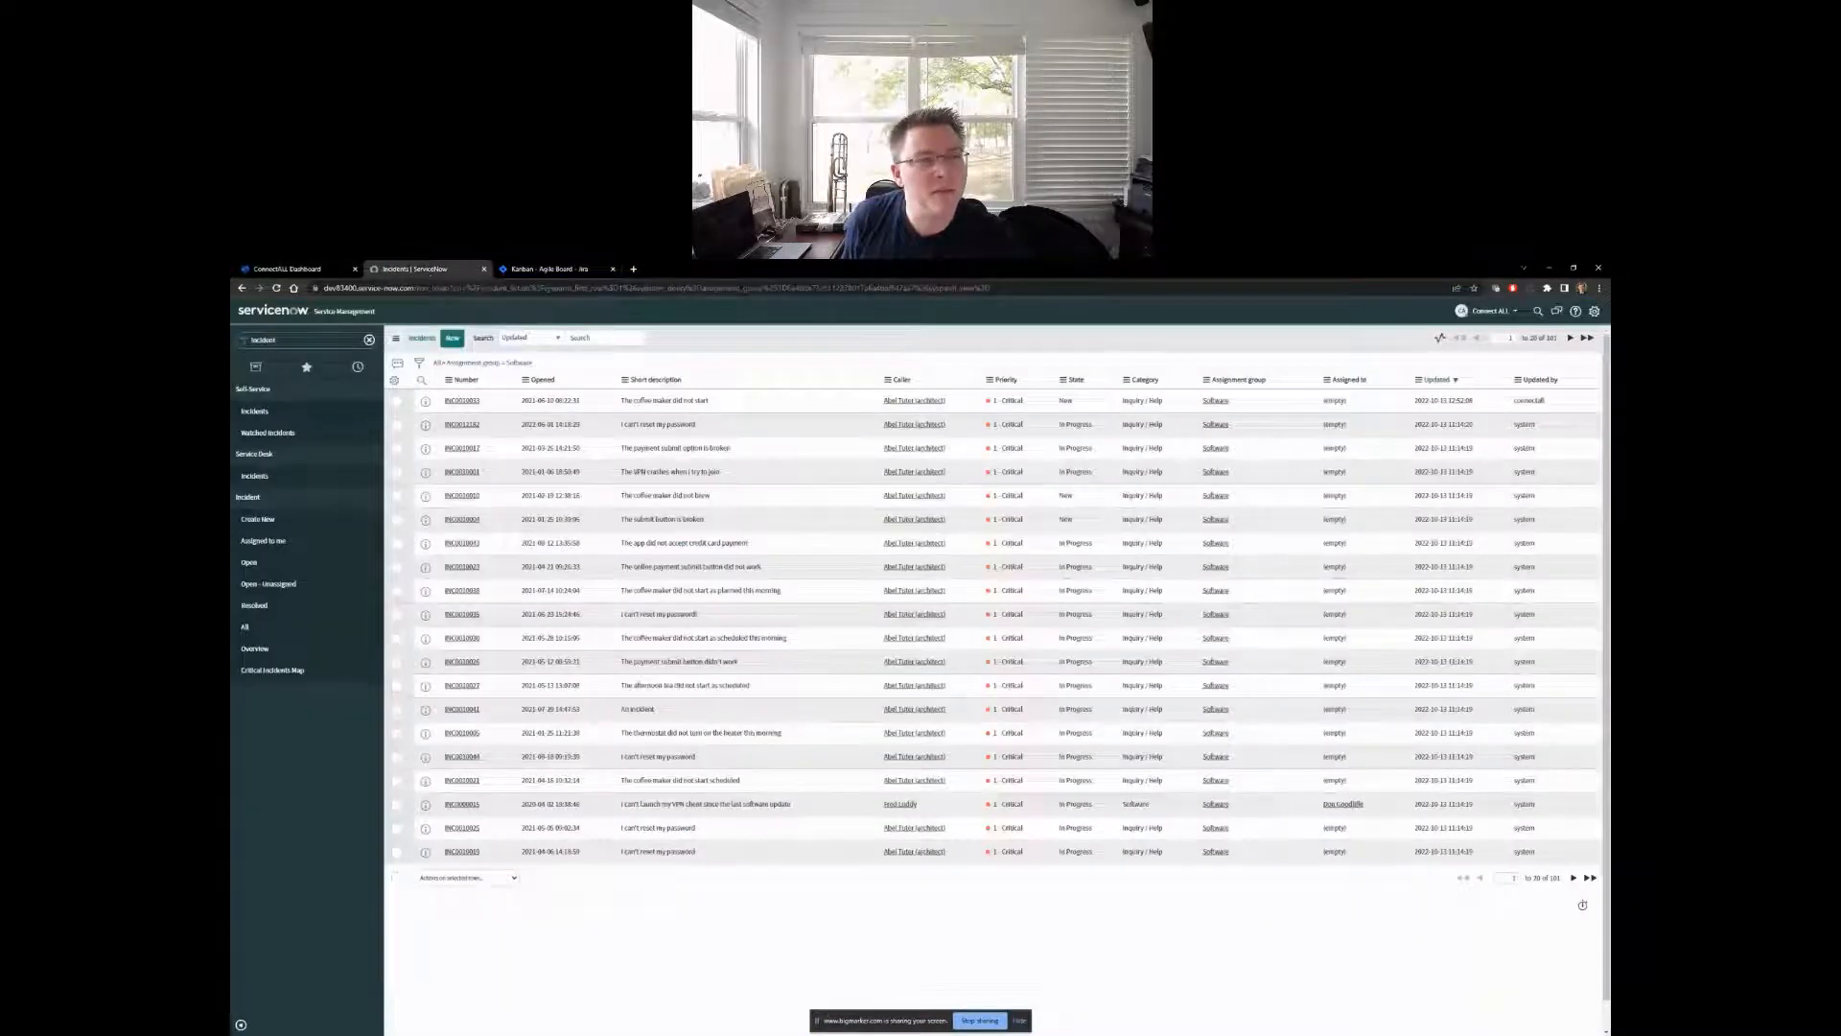
{"action": "left_click", "coordinate": [451, 337]}
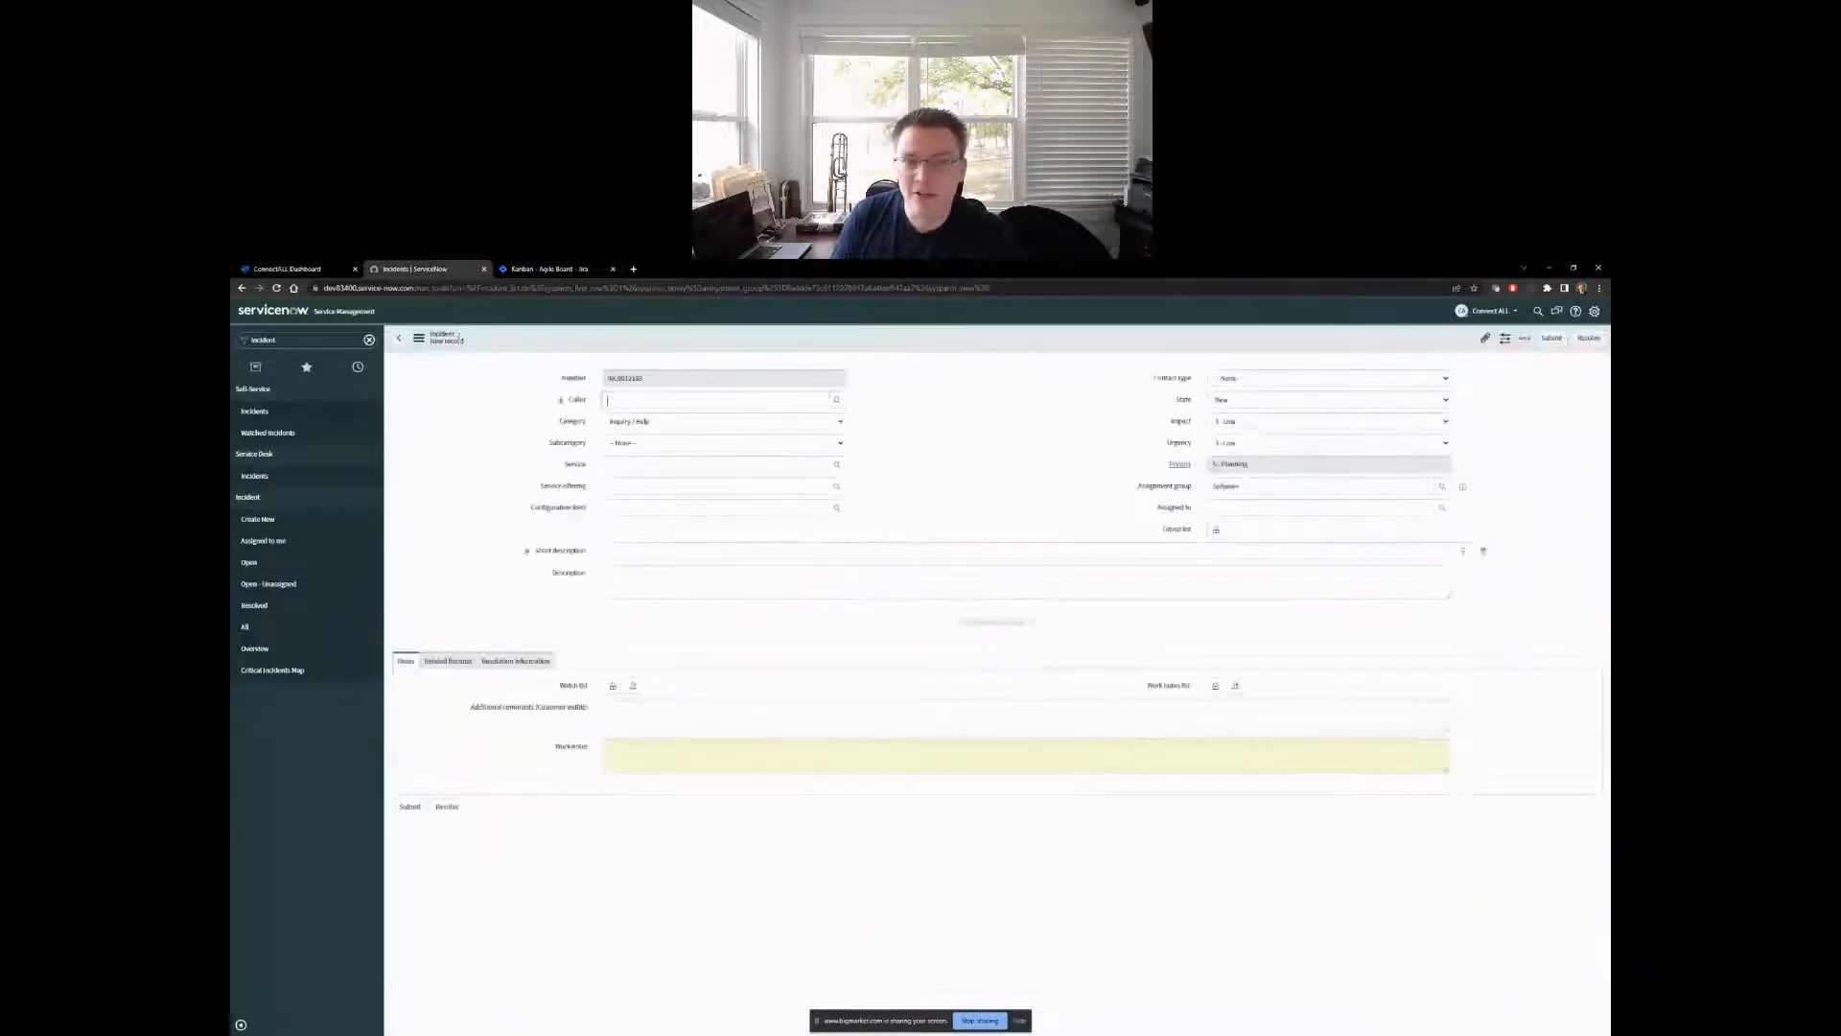
{"action": "left_click", "coordinate": [606, 399]}
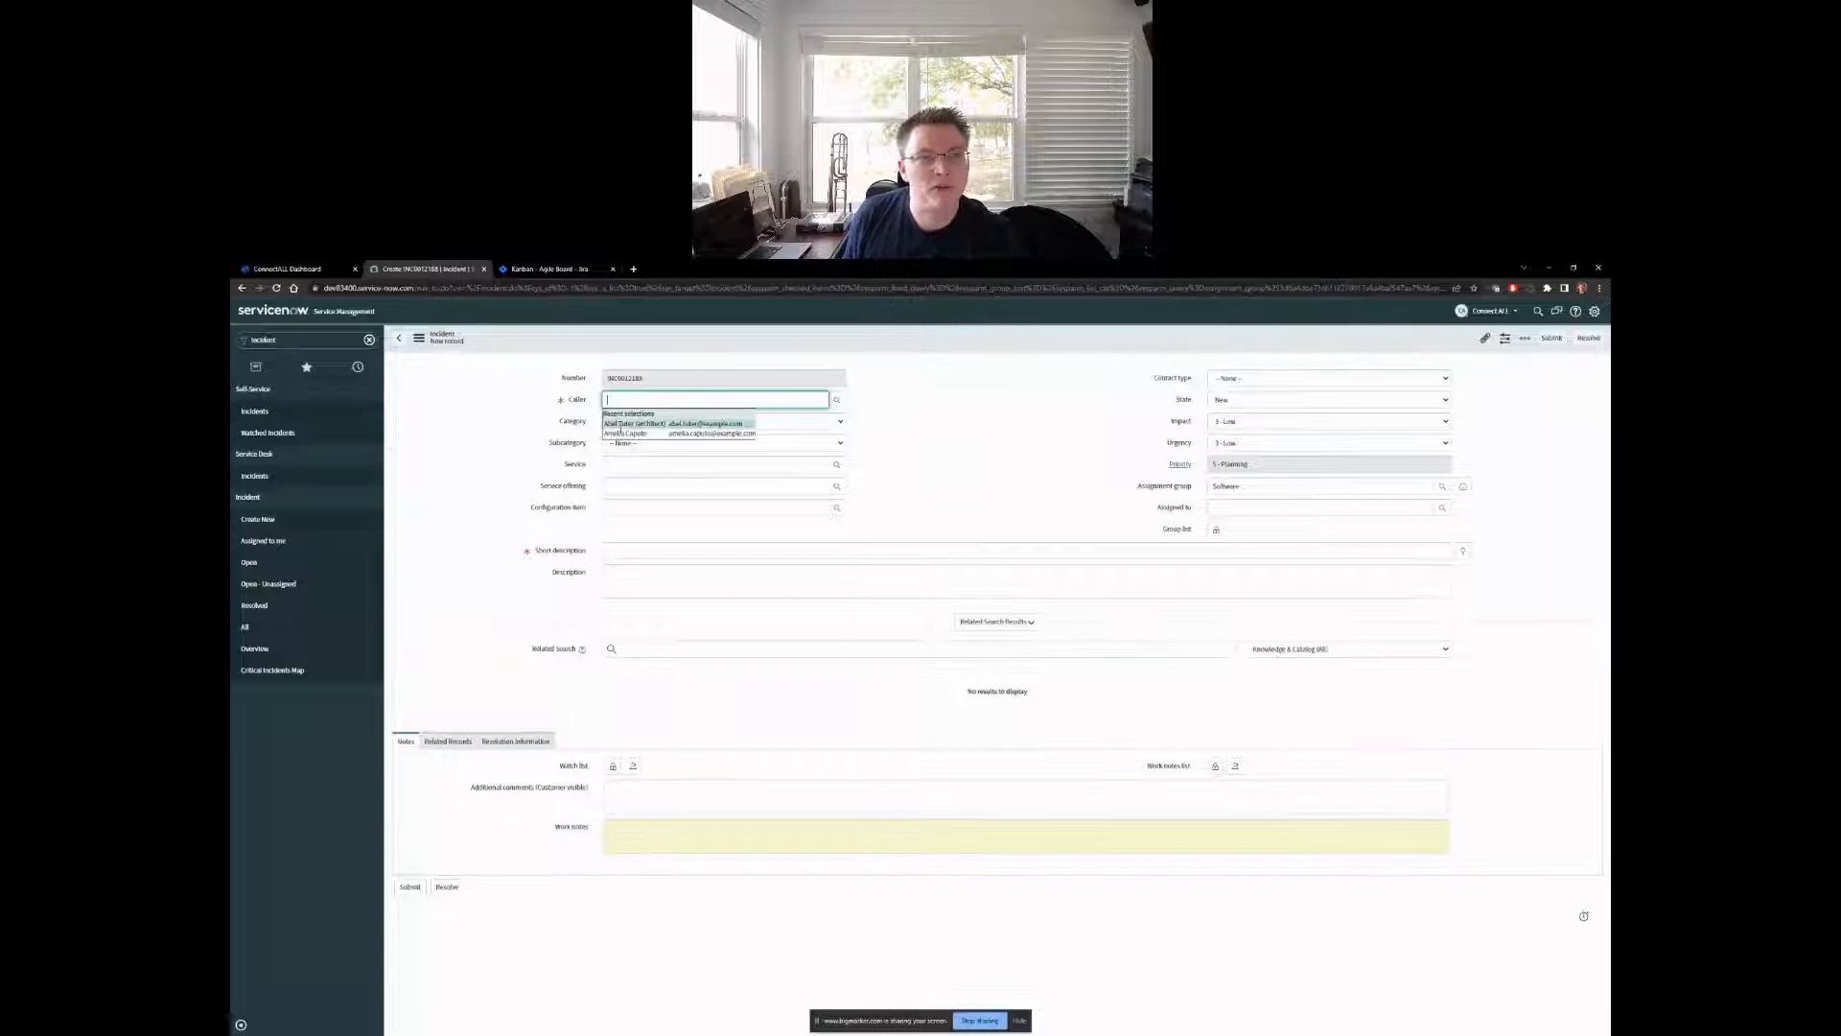
{"action": "left_click", "coordinate": [621, 423]}
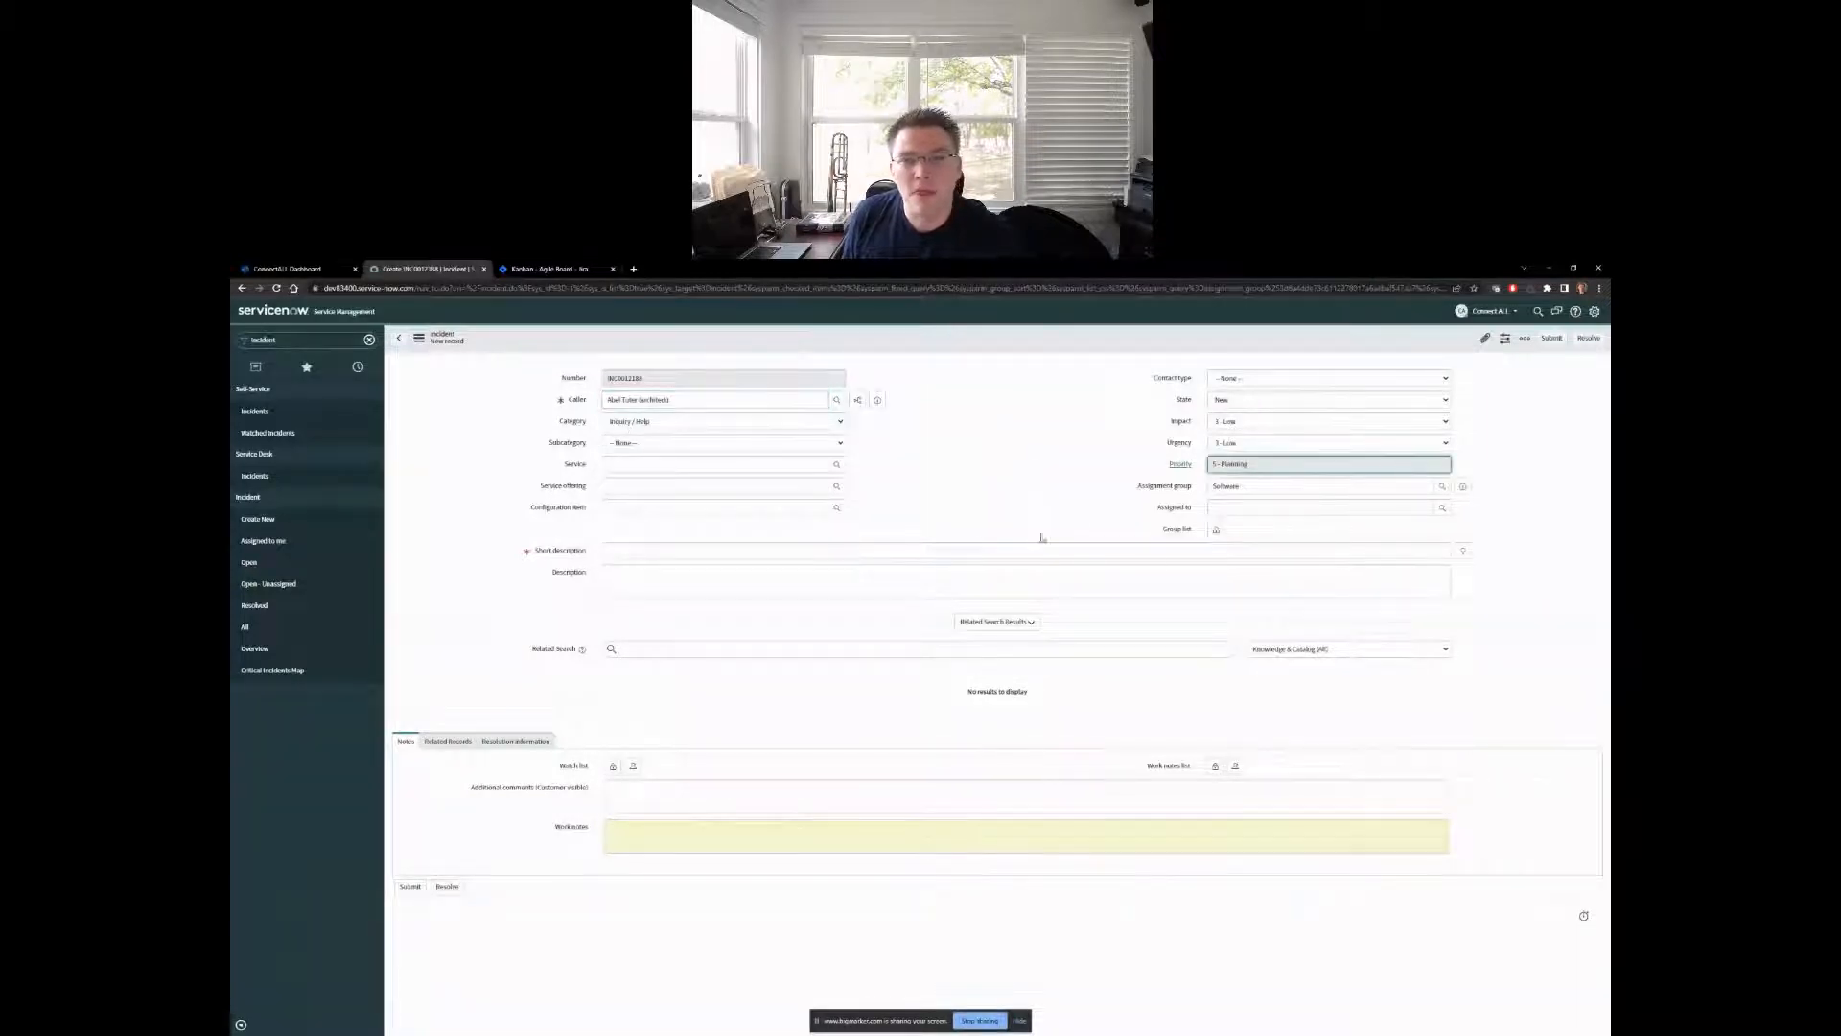
- Enter the incident's short description "The coffee maker did not start this morning"
{"action": "left_click", "coordinate": [698, 547]}
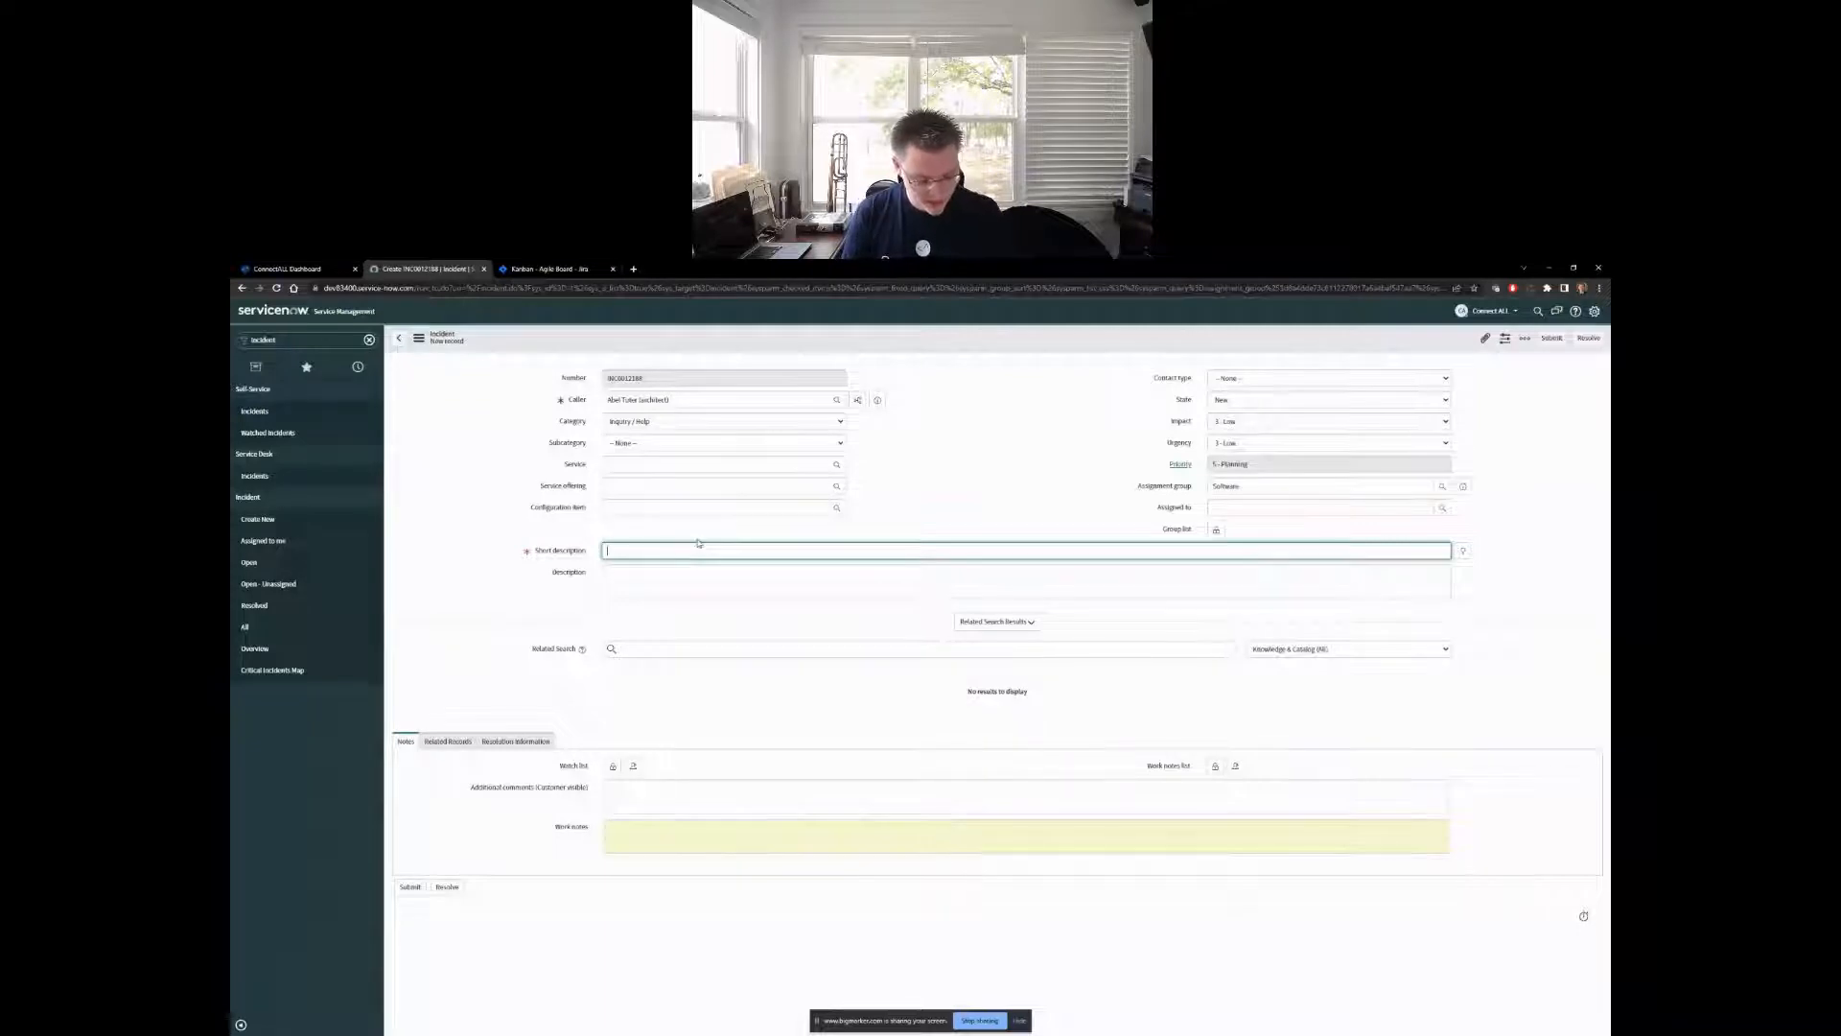
{"action": "type", "text": "the"}
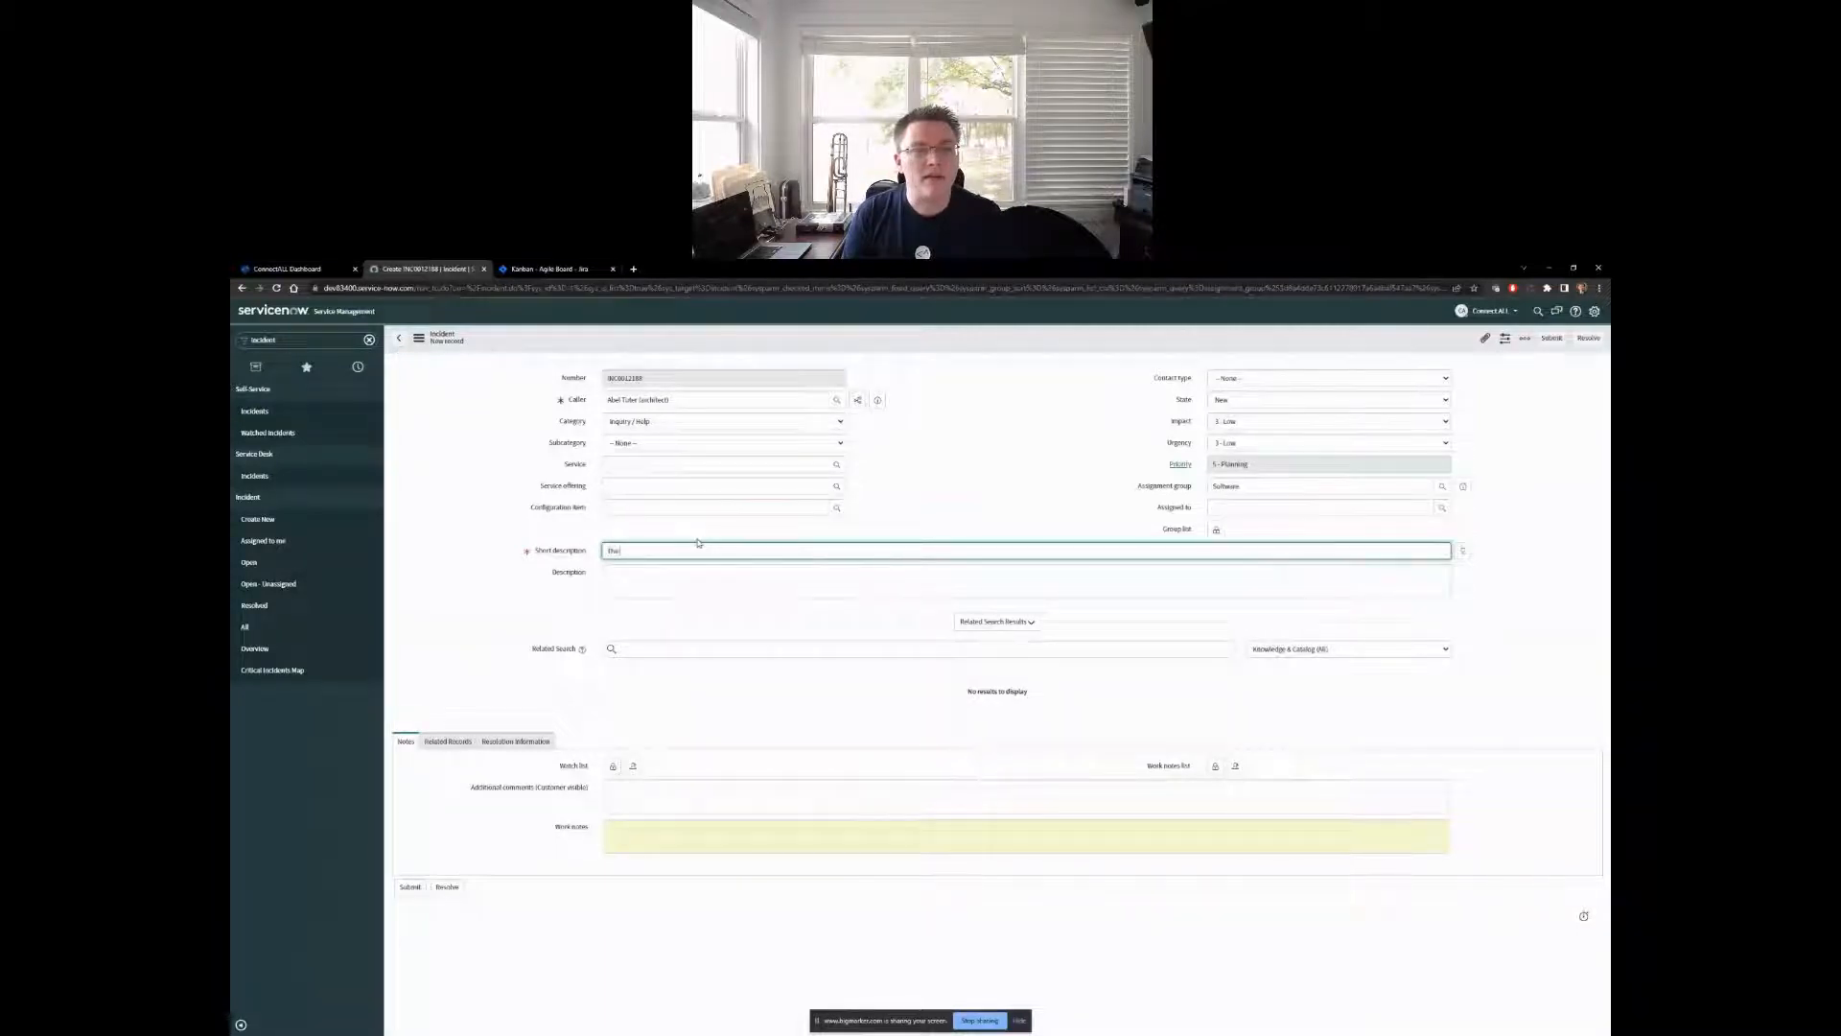
{"action": "type", "text": " collee maker did not start the"}
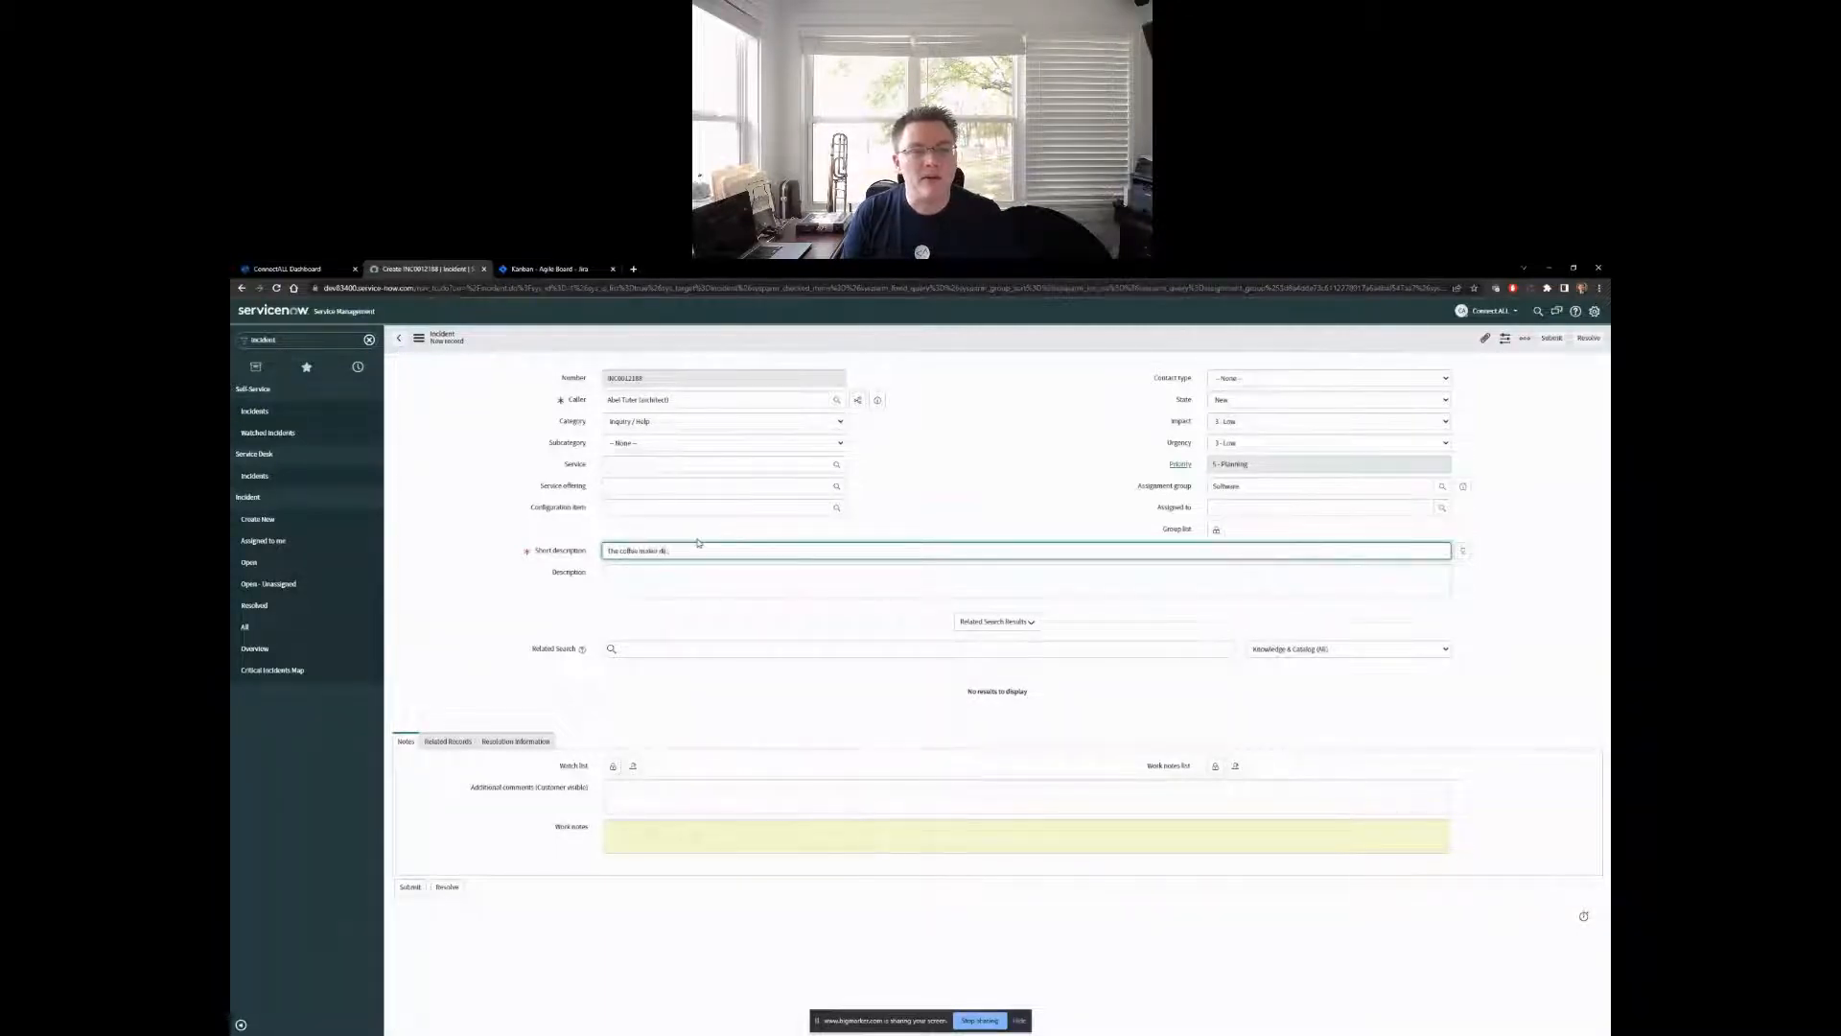
{"action": "type", "text": "s morning"}
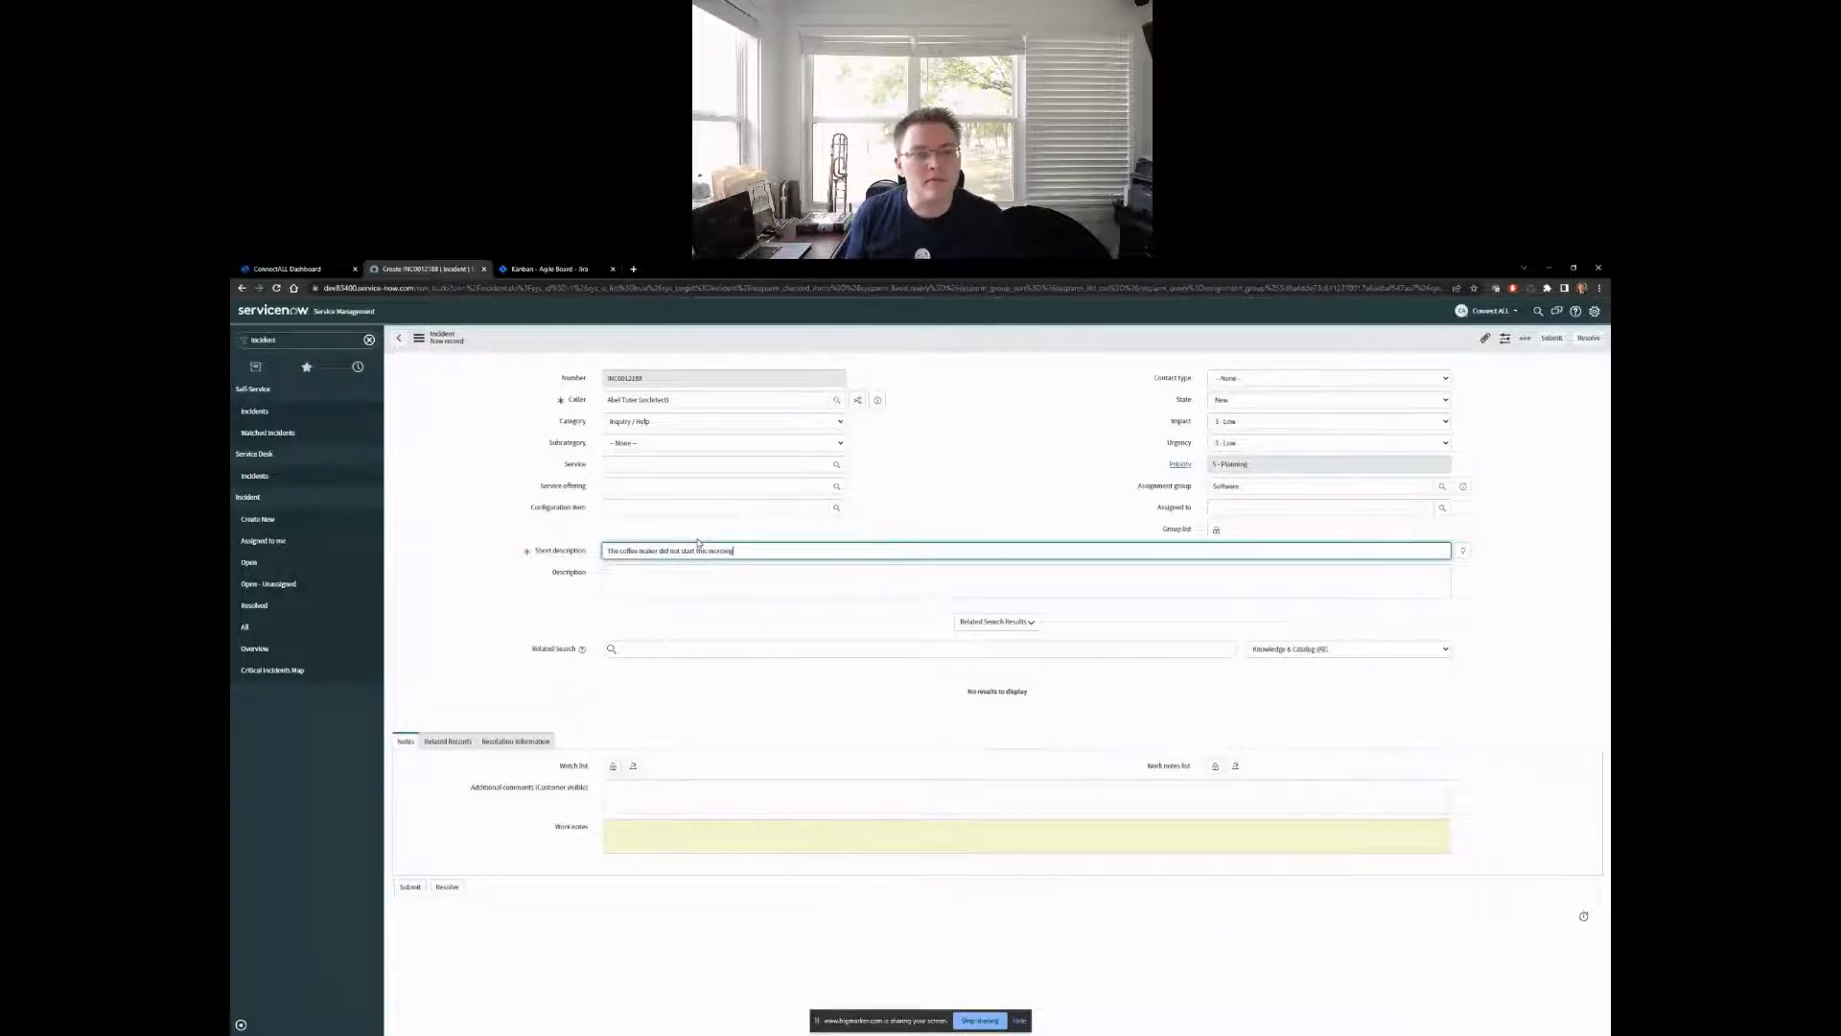
- Enter the incident description "I set the timer, but it didn't start and now I don't have any coffee for my day"
{"action": "left_click", "coordinate": [672, 584]}
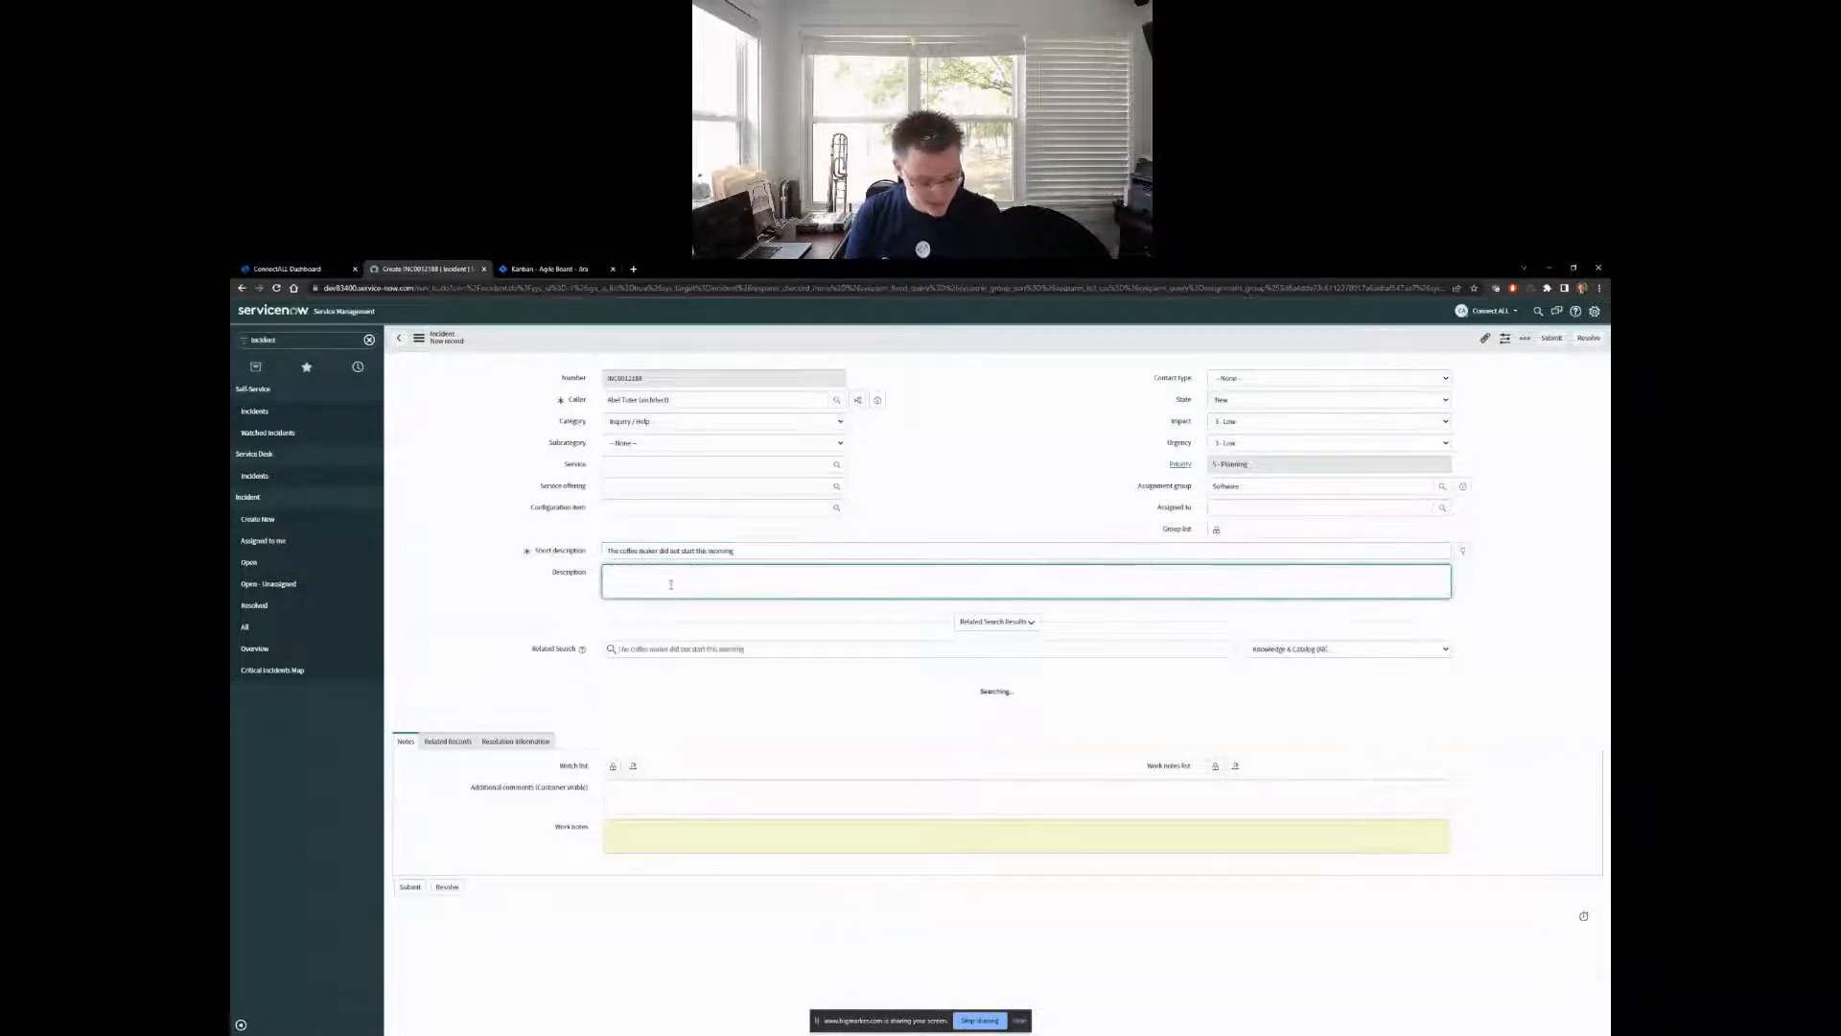
{"action": "type", "text": "I set the timer"}
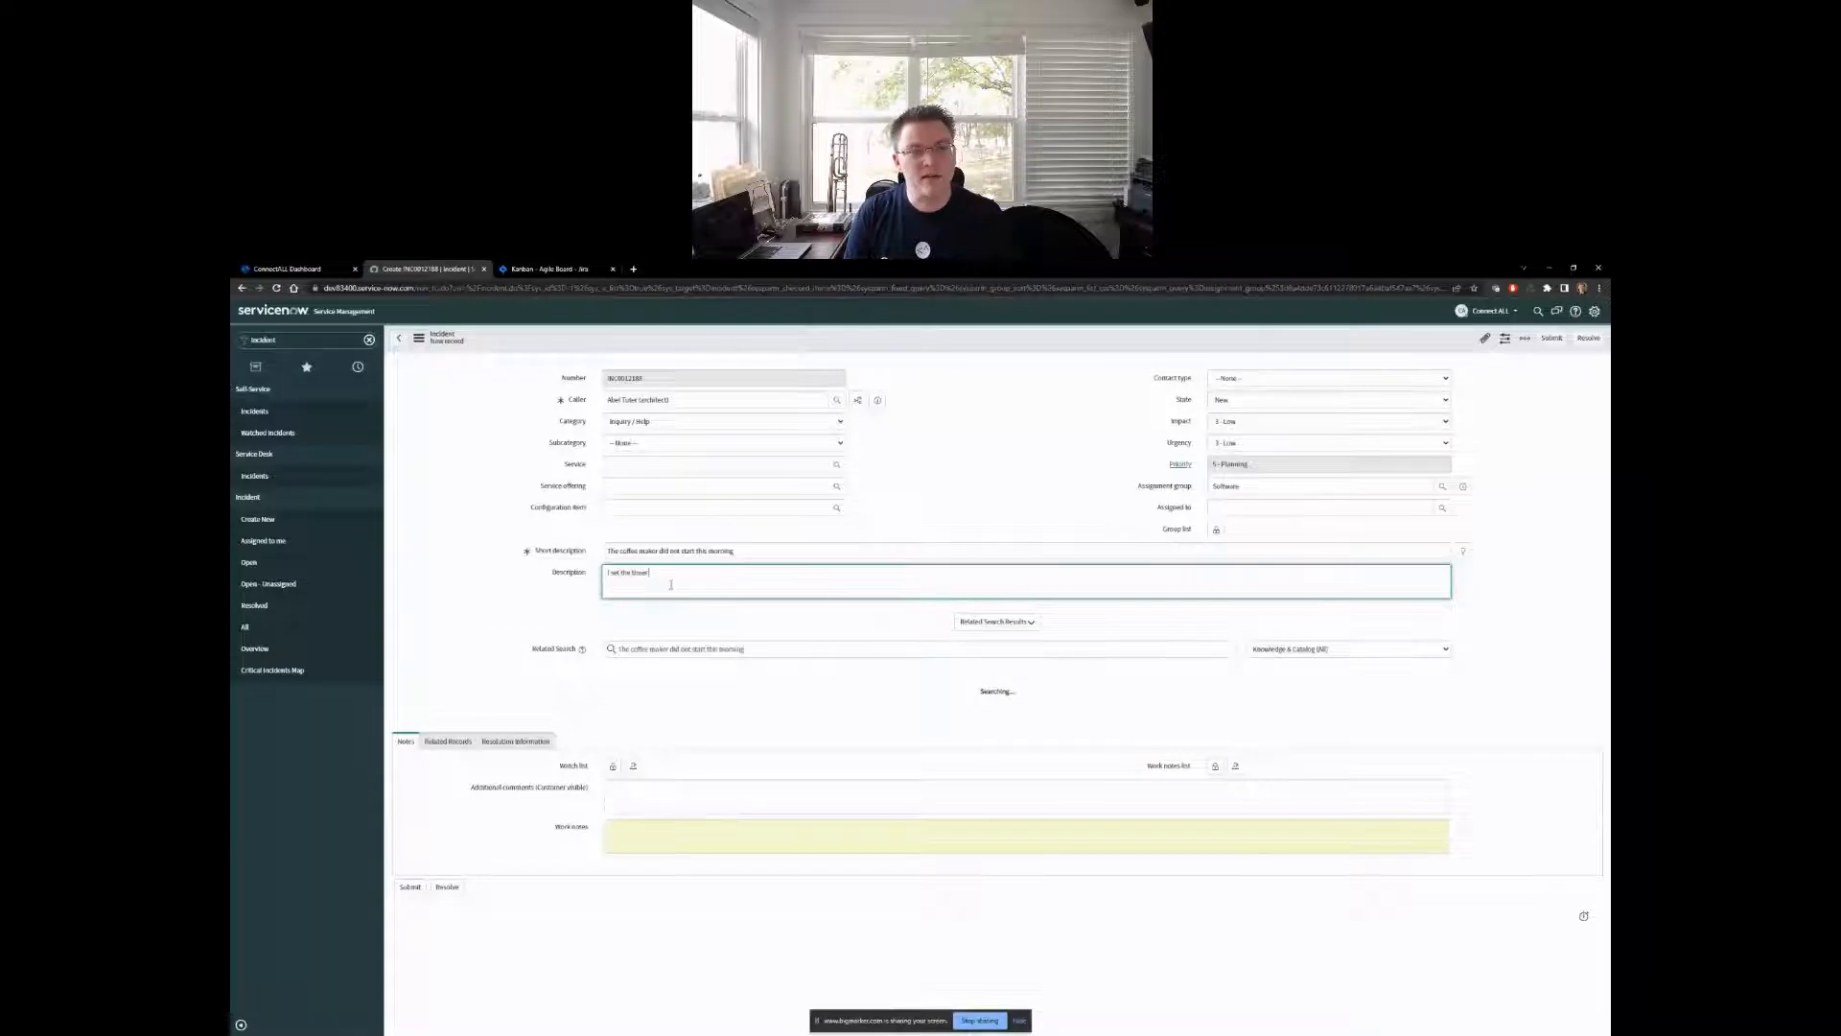
{"action": "type", "text": " for"}
{"action": "type", "text": "t i"}
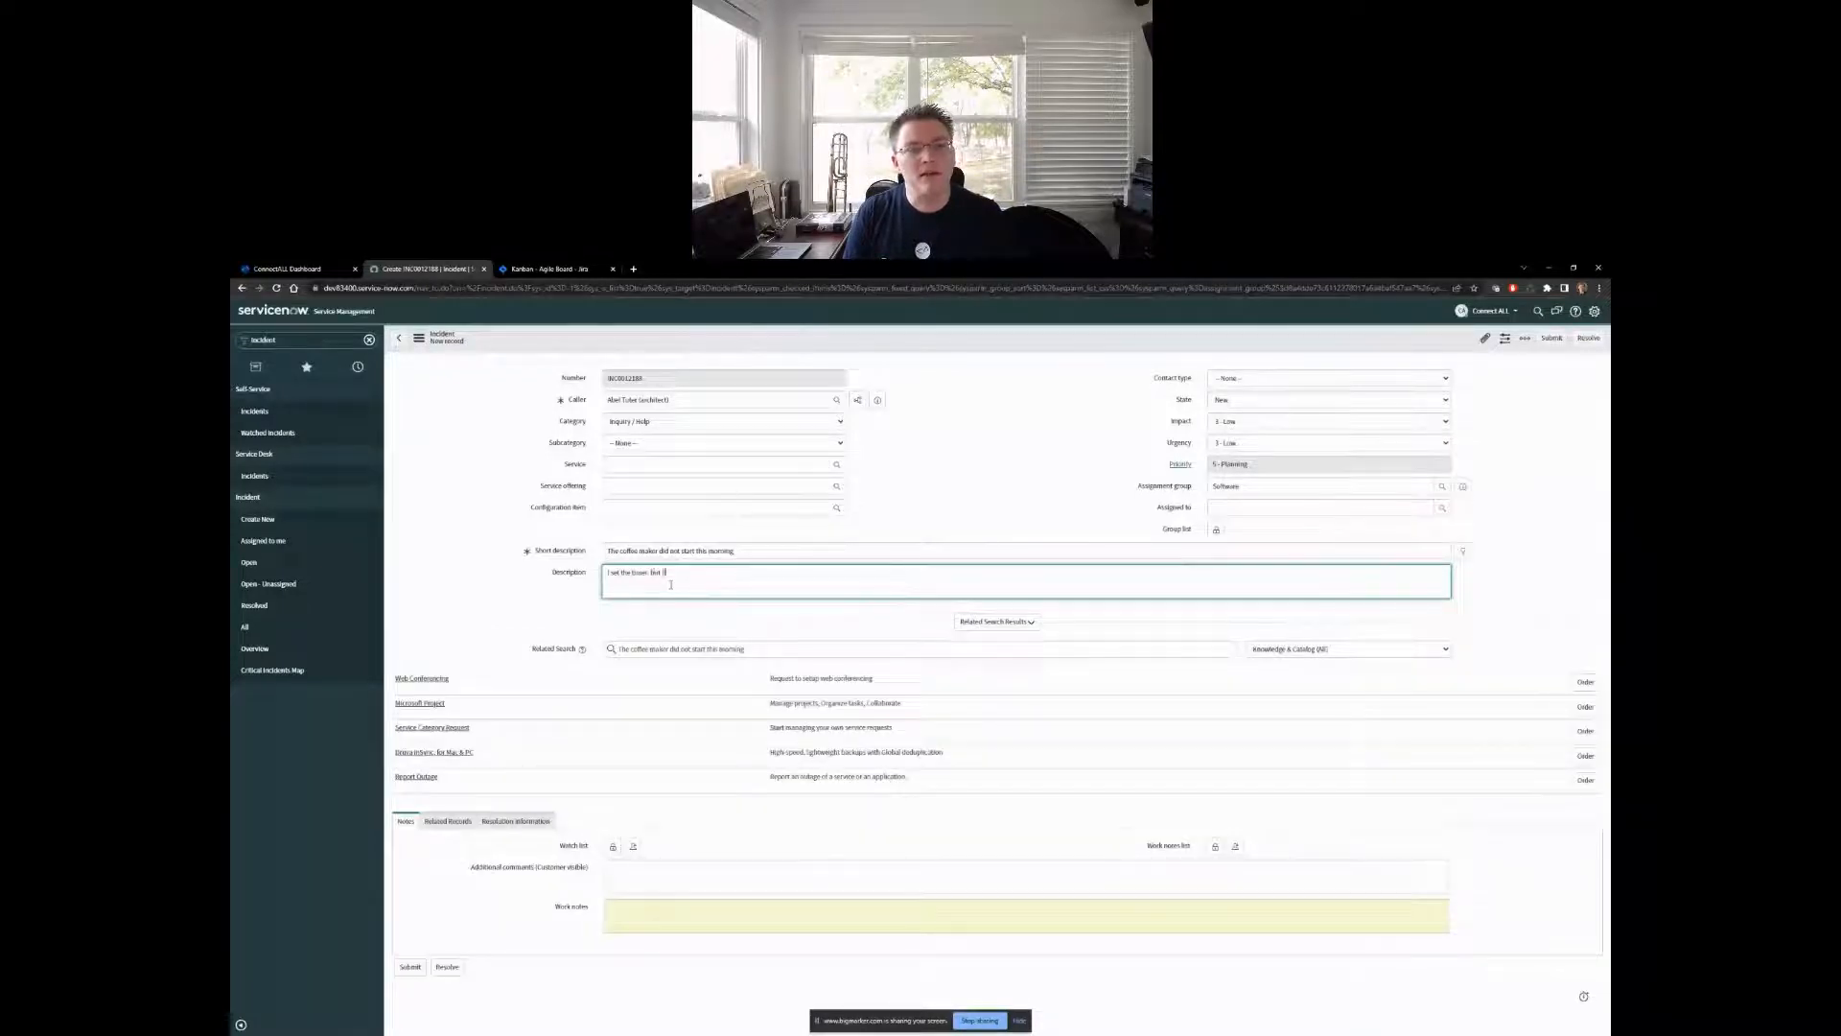
{"action": "type", "text": "t didn't start"}
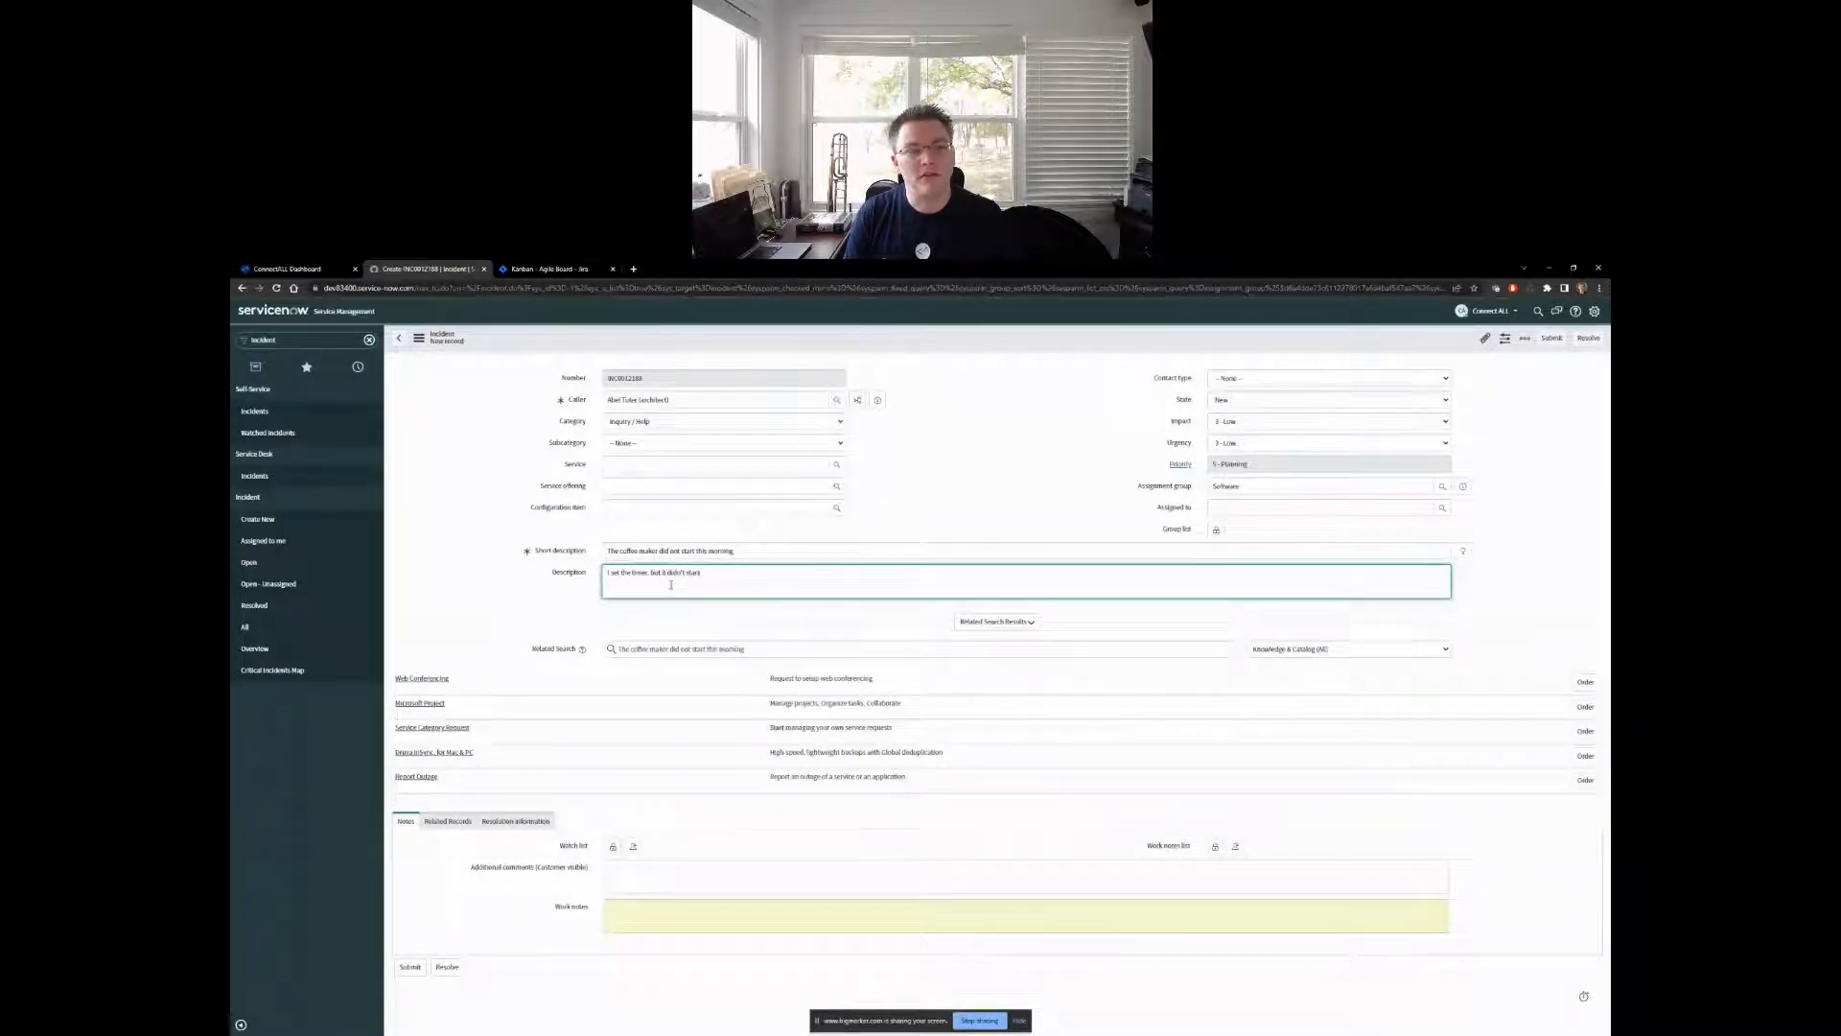
{"action": "type", "text": " and now I don"}
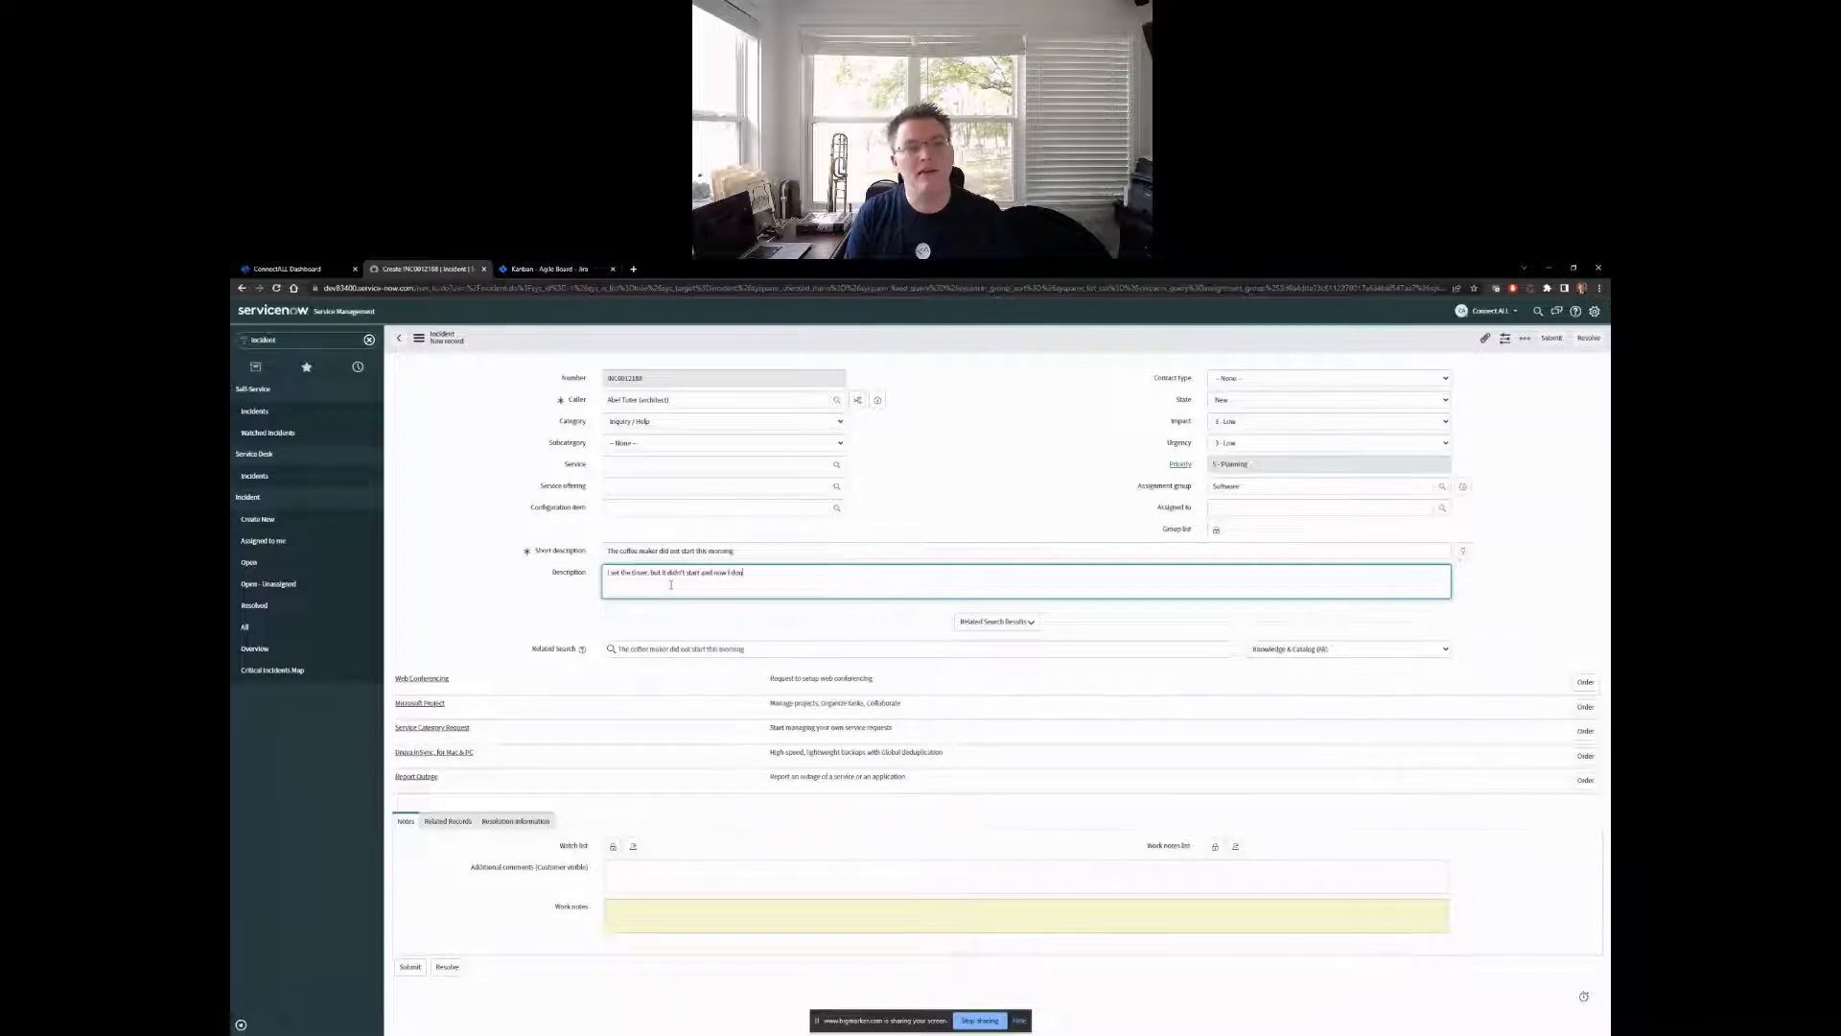
{"action": "type", "text": "'t have any coffee"}
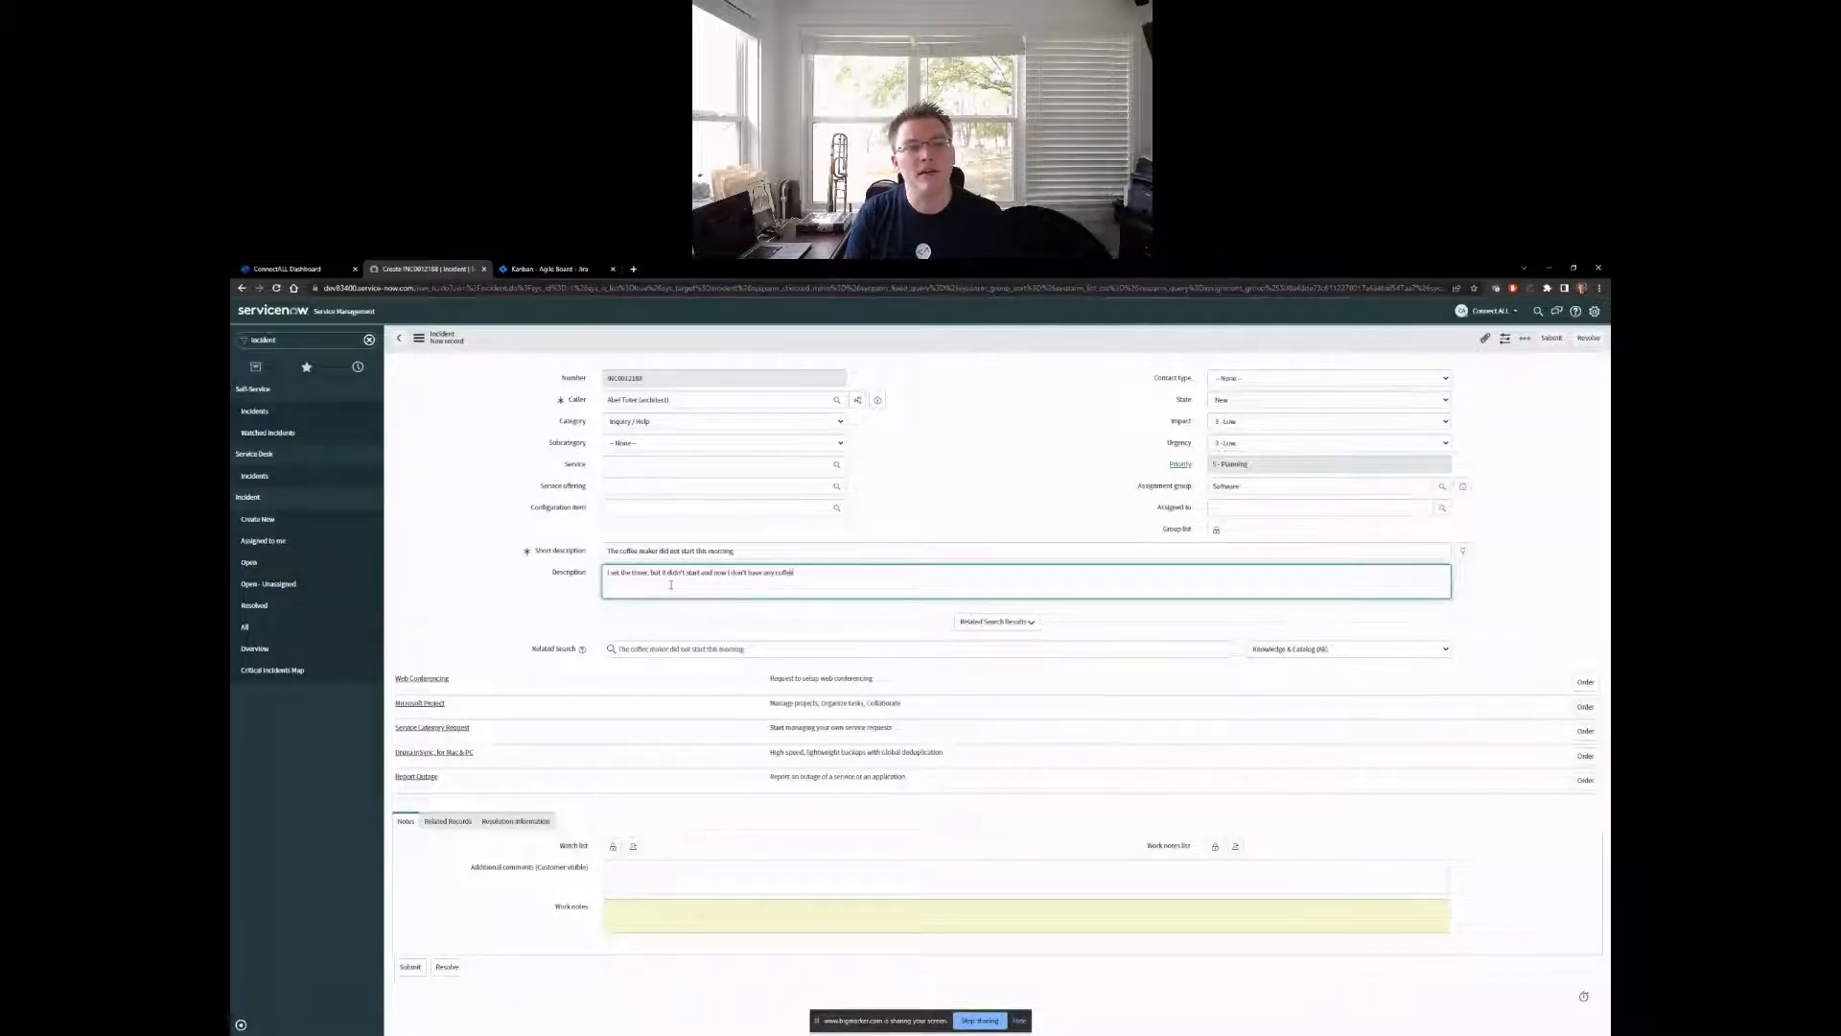
{"action": "type", "text": " for myself."}
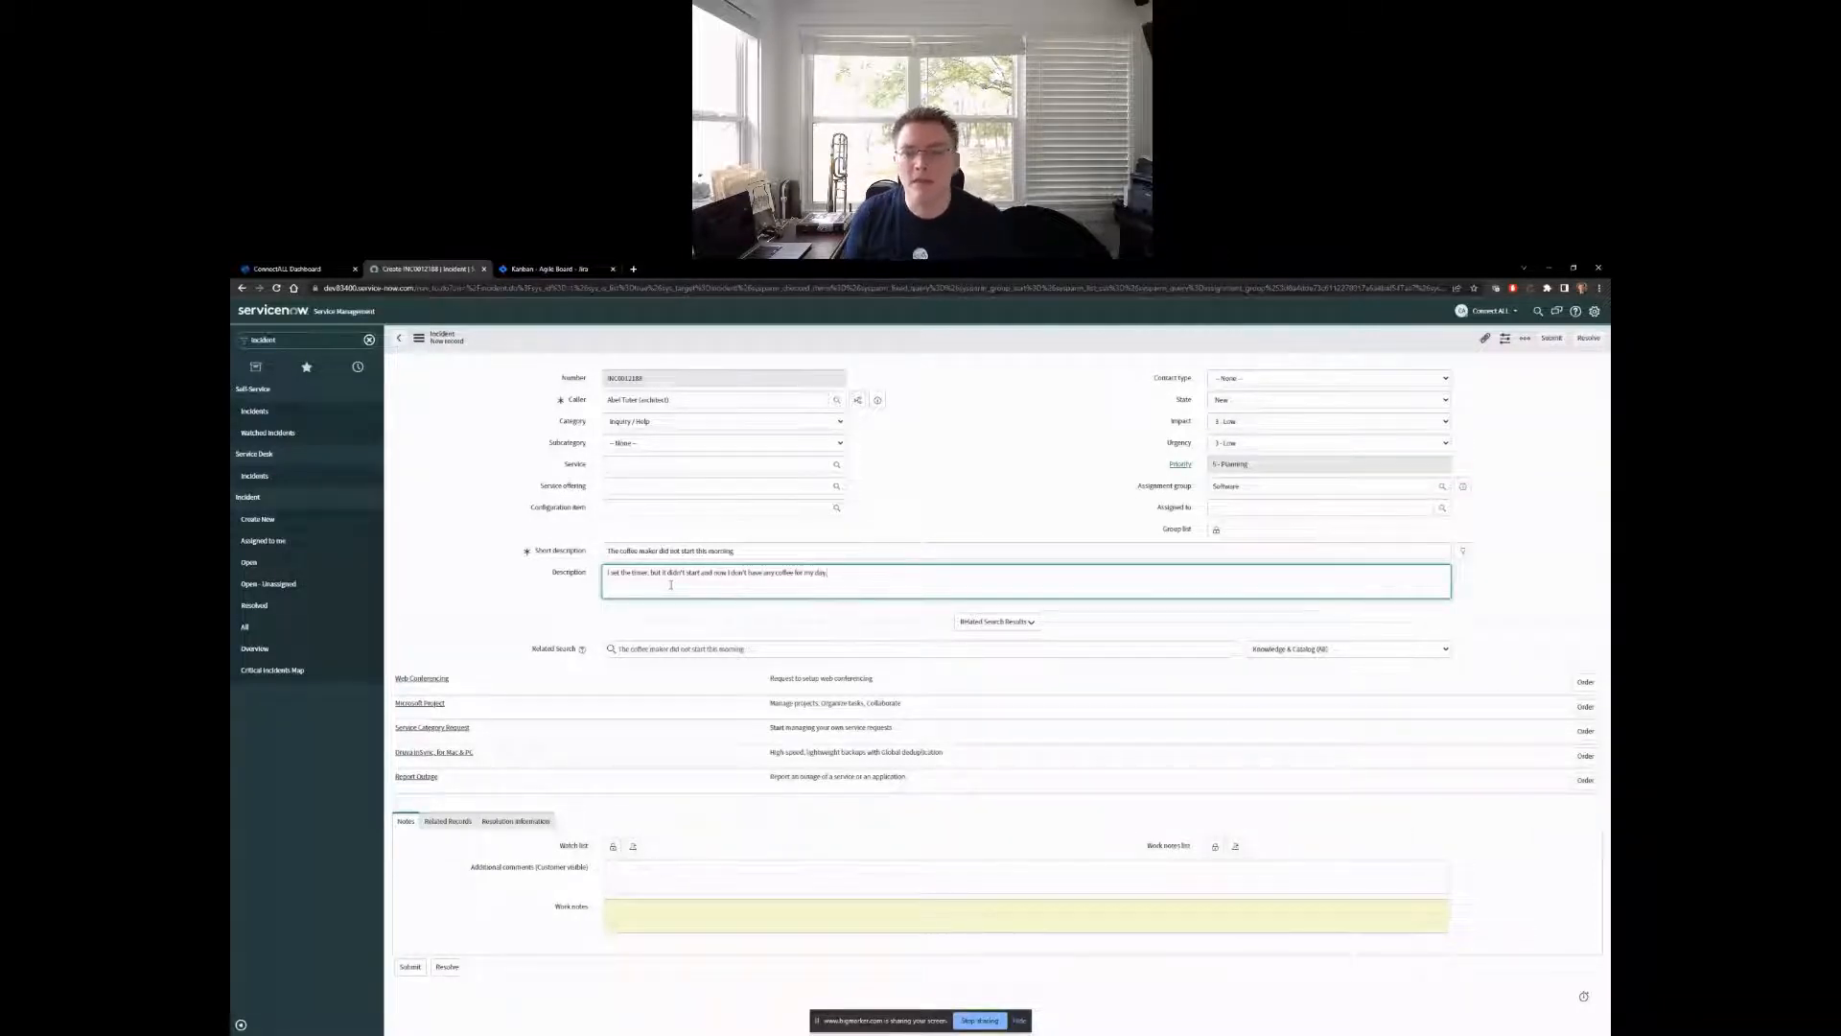
- Set both the impact and the urgency of the new incident to 1 - High
{"action": "left_click", "coordinate": [1228, 421]}
{"action": "left_click", "coordinate": [1231, 433]}
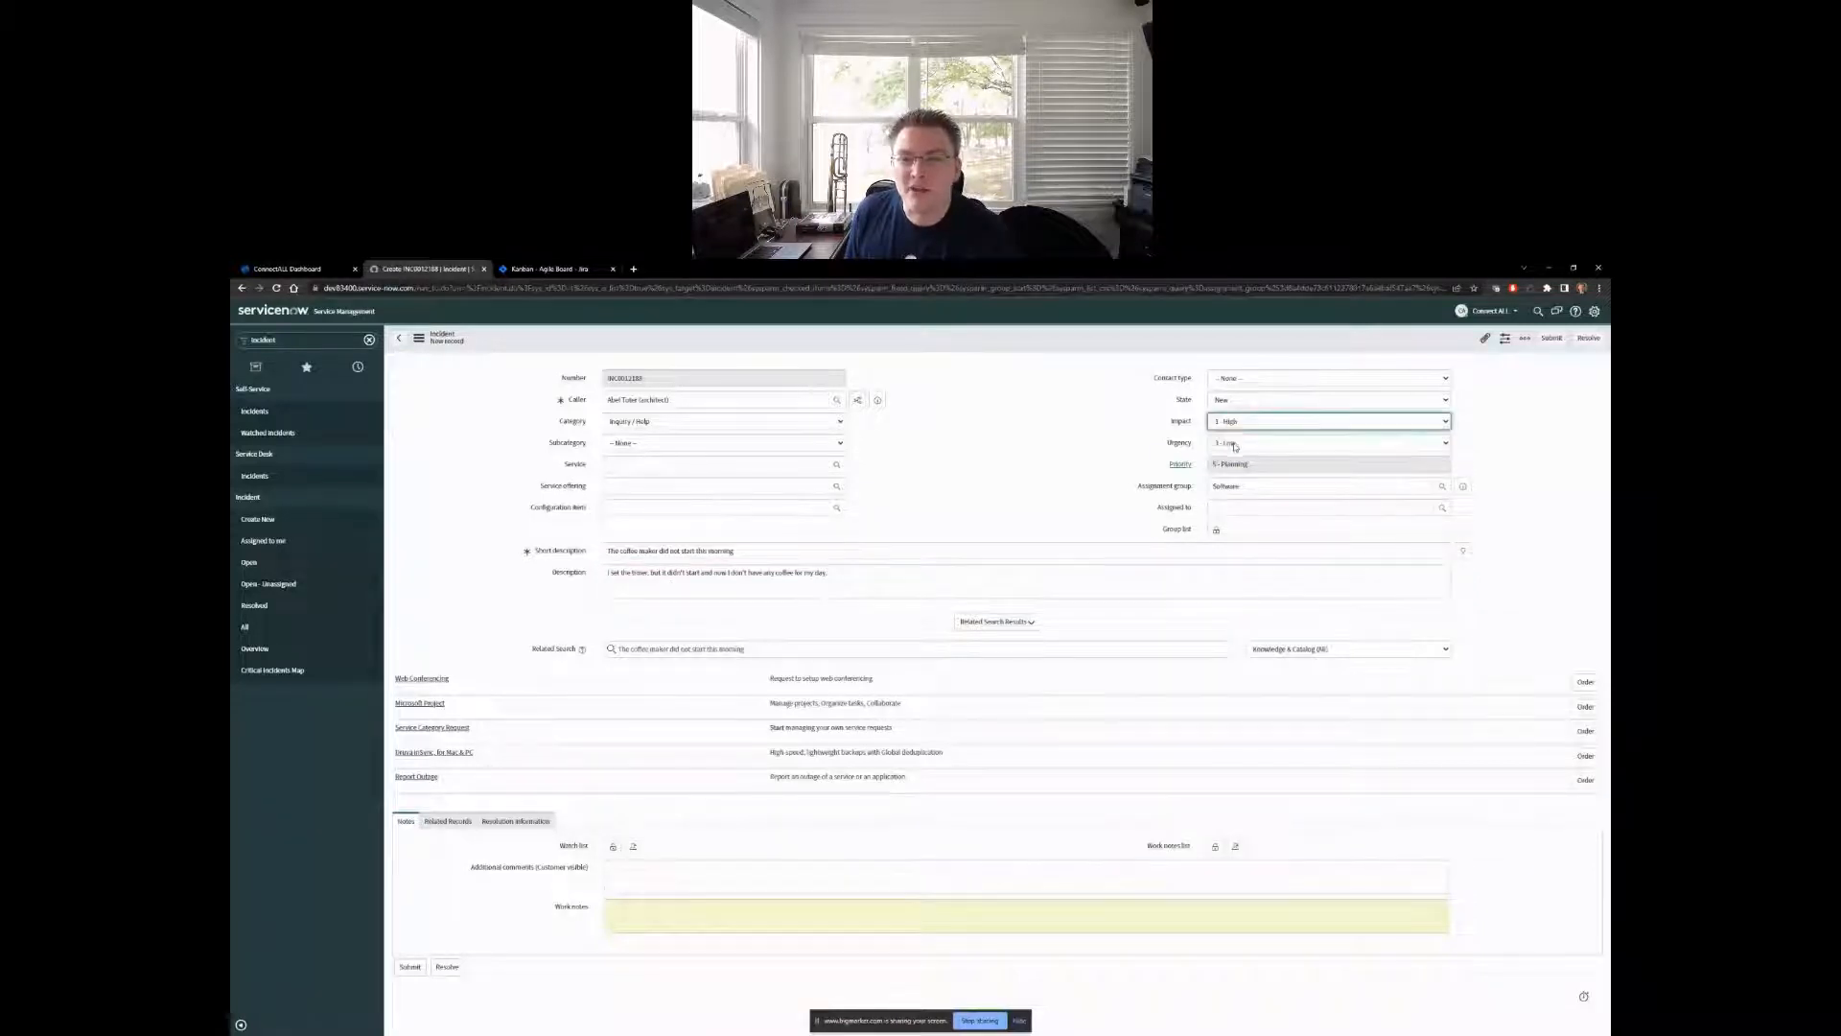
{"action": "left_click", "coordinate": [1233, 443]}
{"action": "left_click", "coordinate": [1235, 456]}
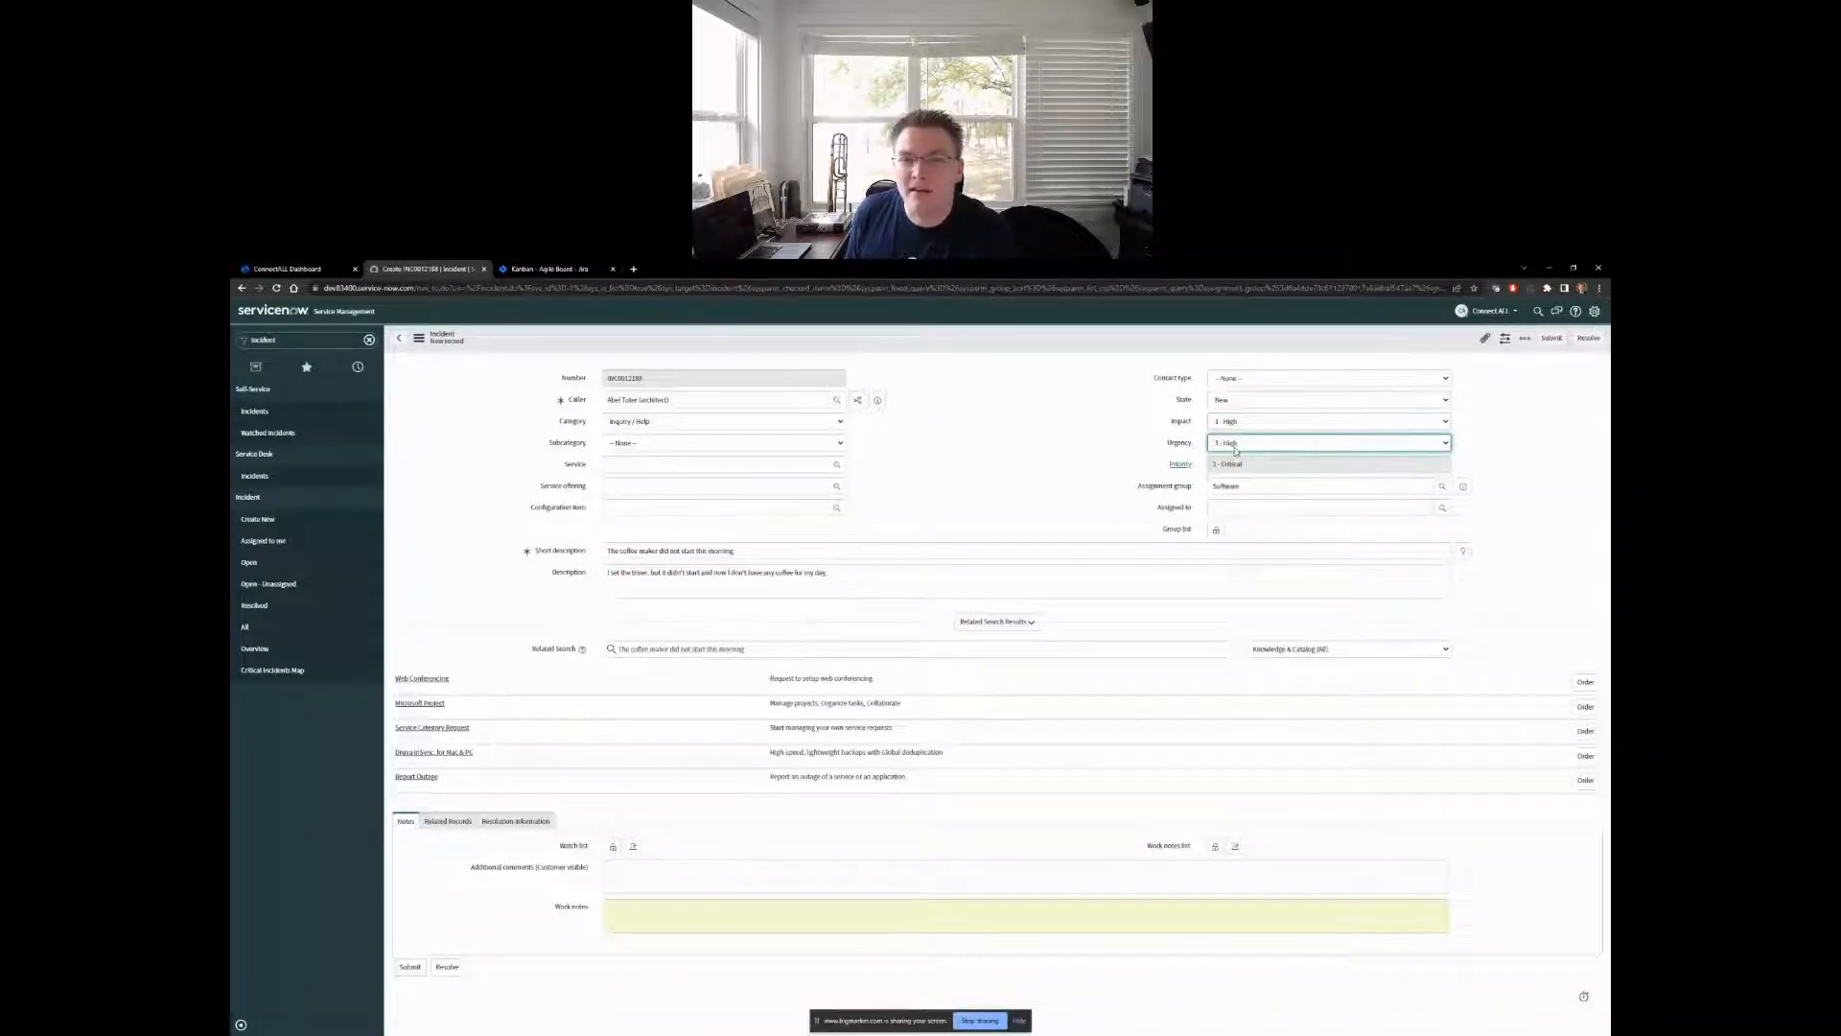
- Submit the coffee maker incident and reopen its record from the incident list
{"action": "left_click", "coordinate": [1484, 341]}
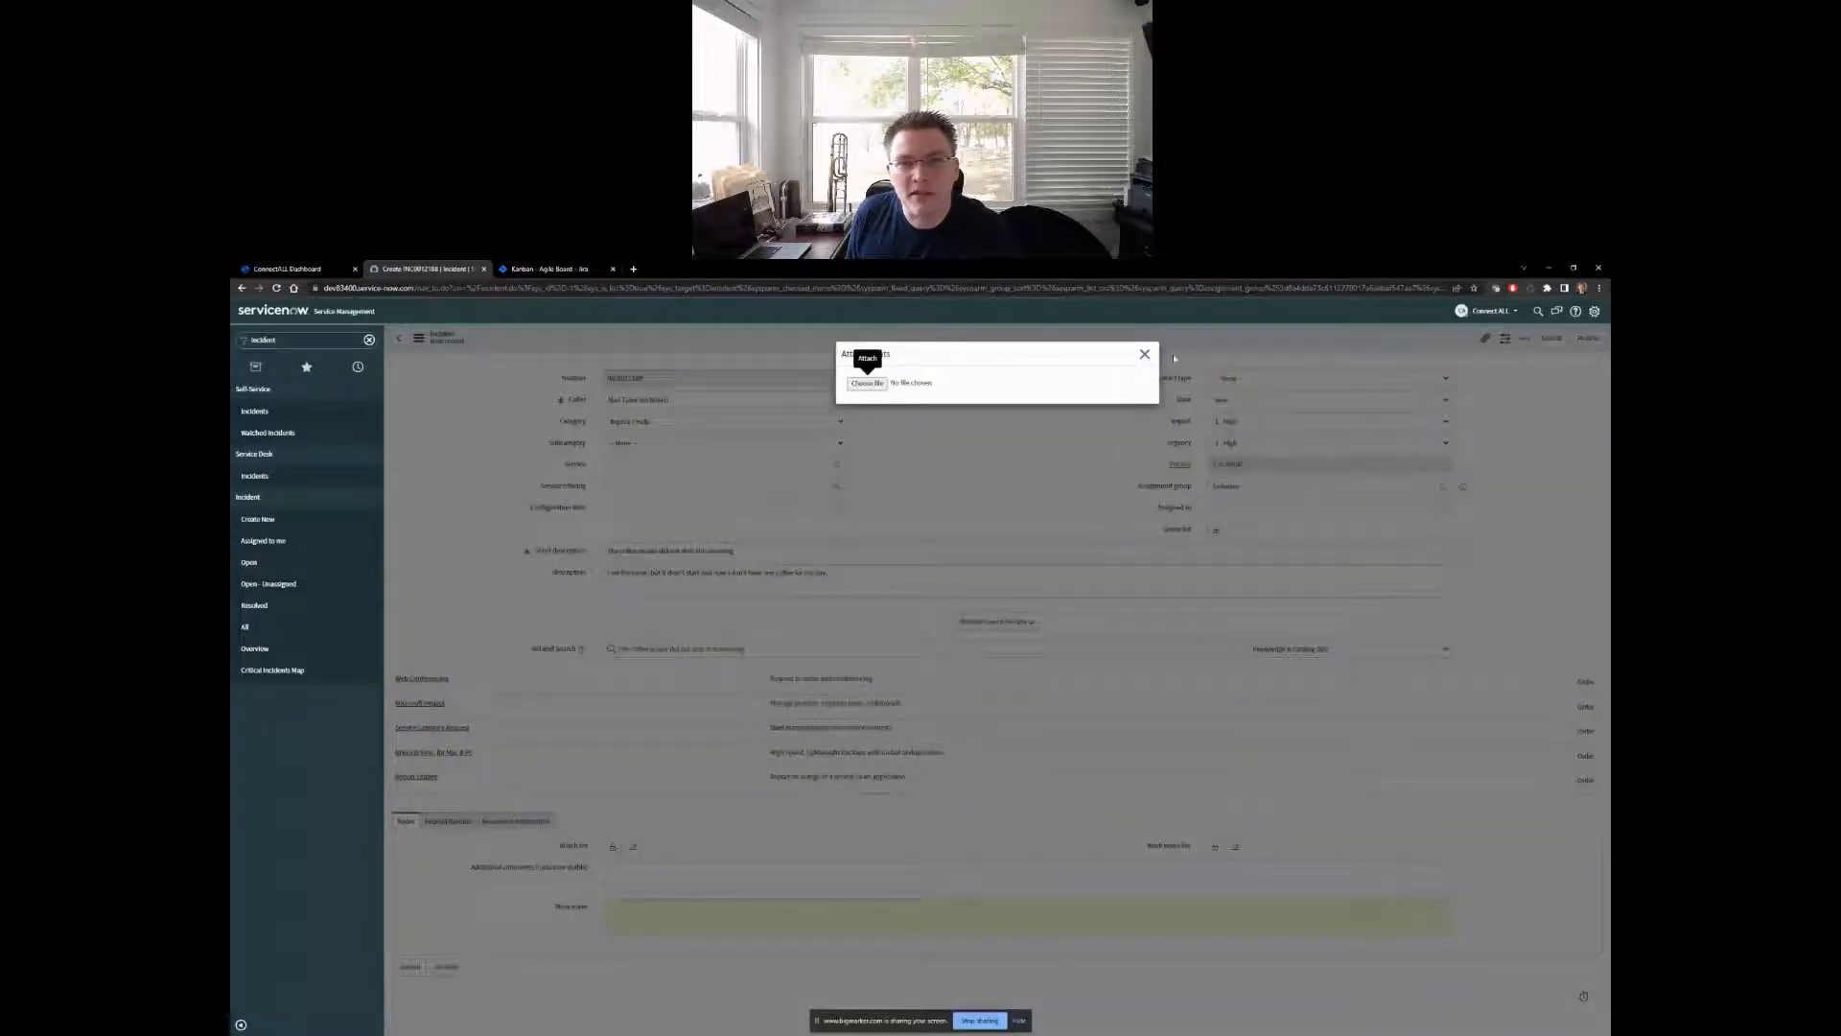
{"action": "left_click", "coordinate": [1145, 356]}
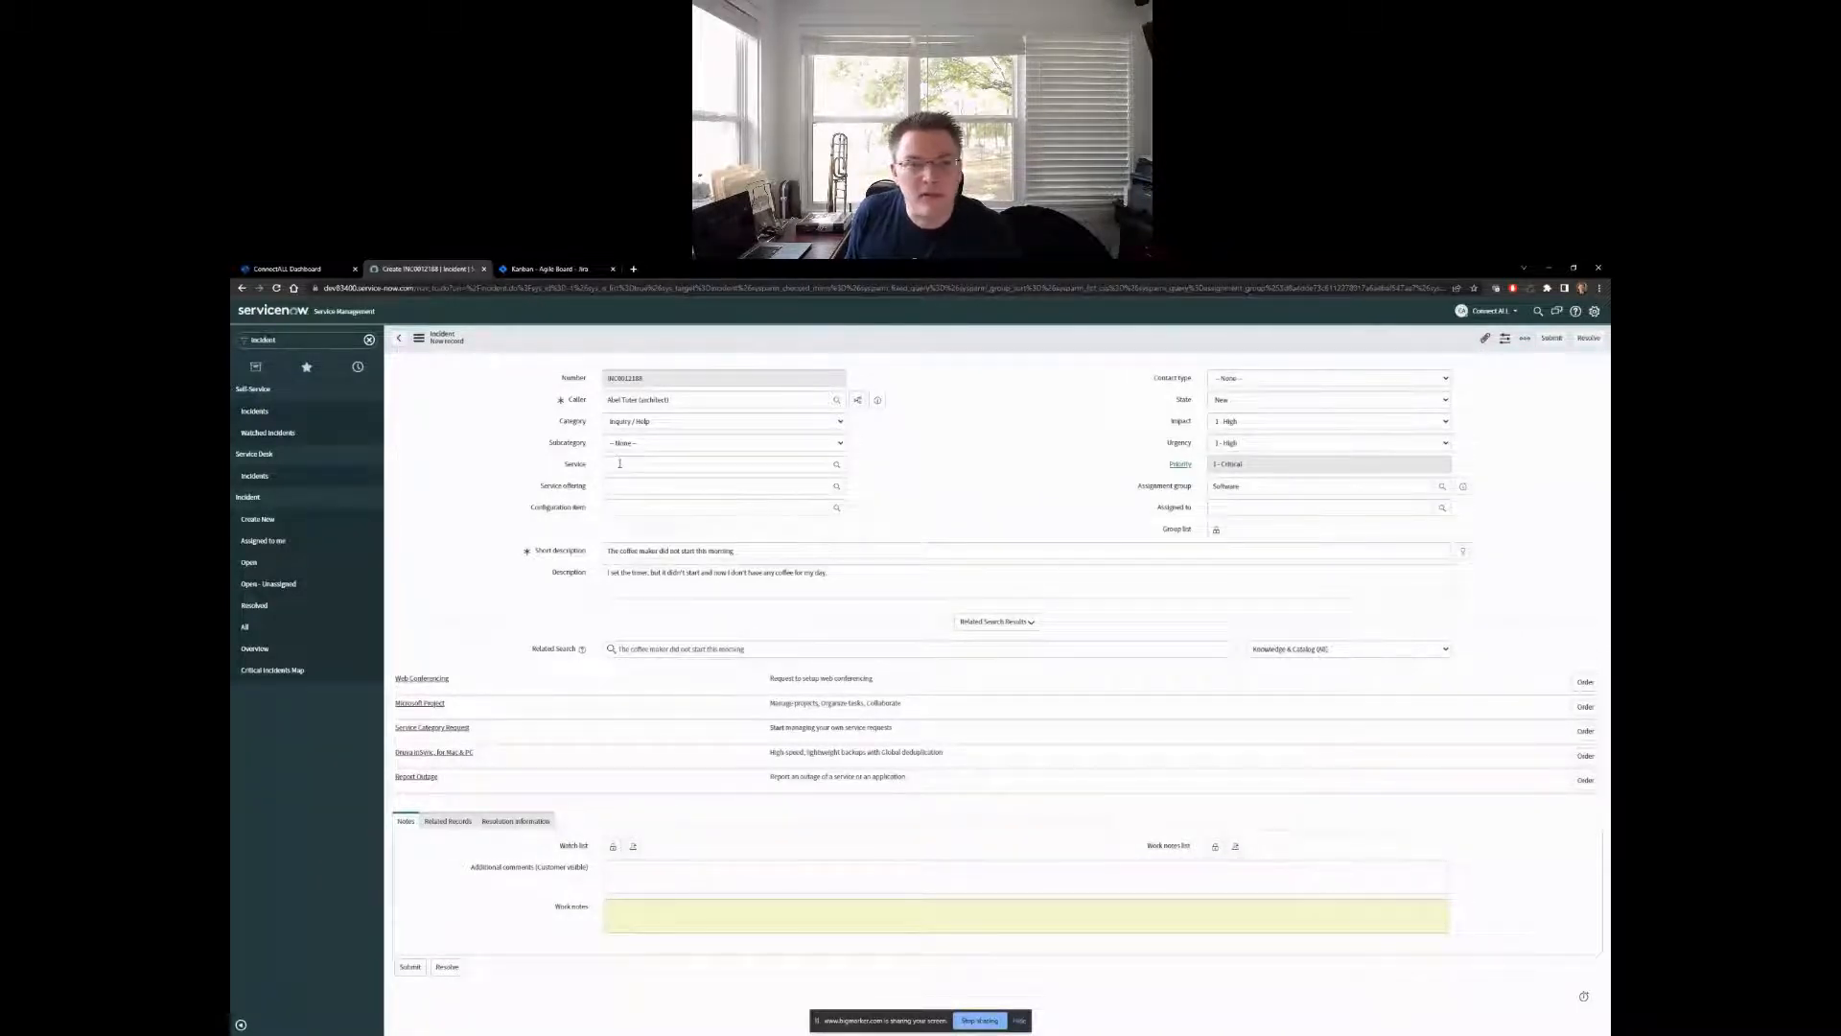
{"action": "left_click", "coordinate": [1553, 342]}
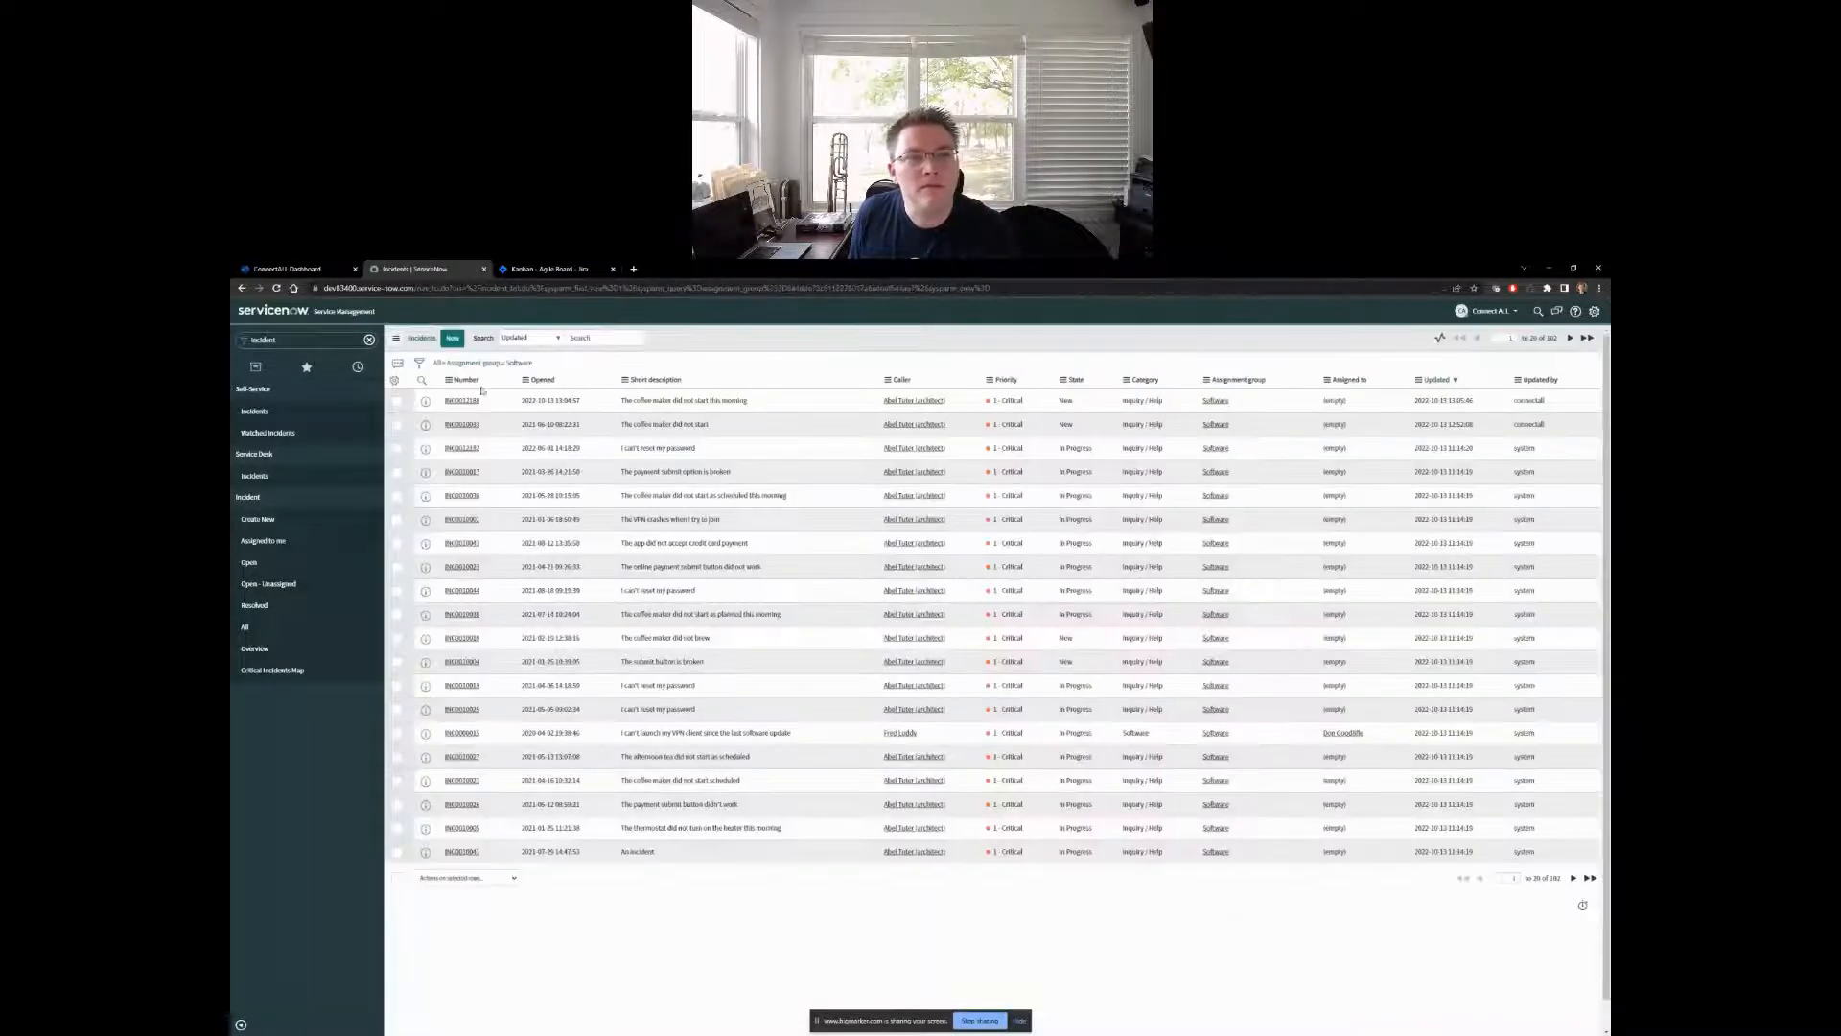
{"action": "left_click", "coordinate": [462, 400]}
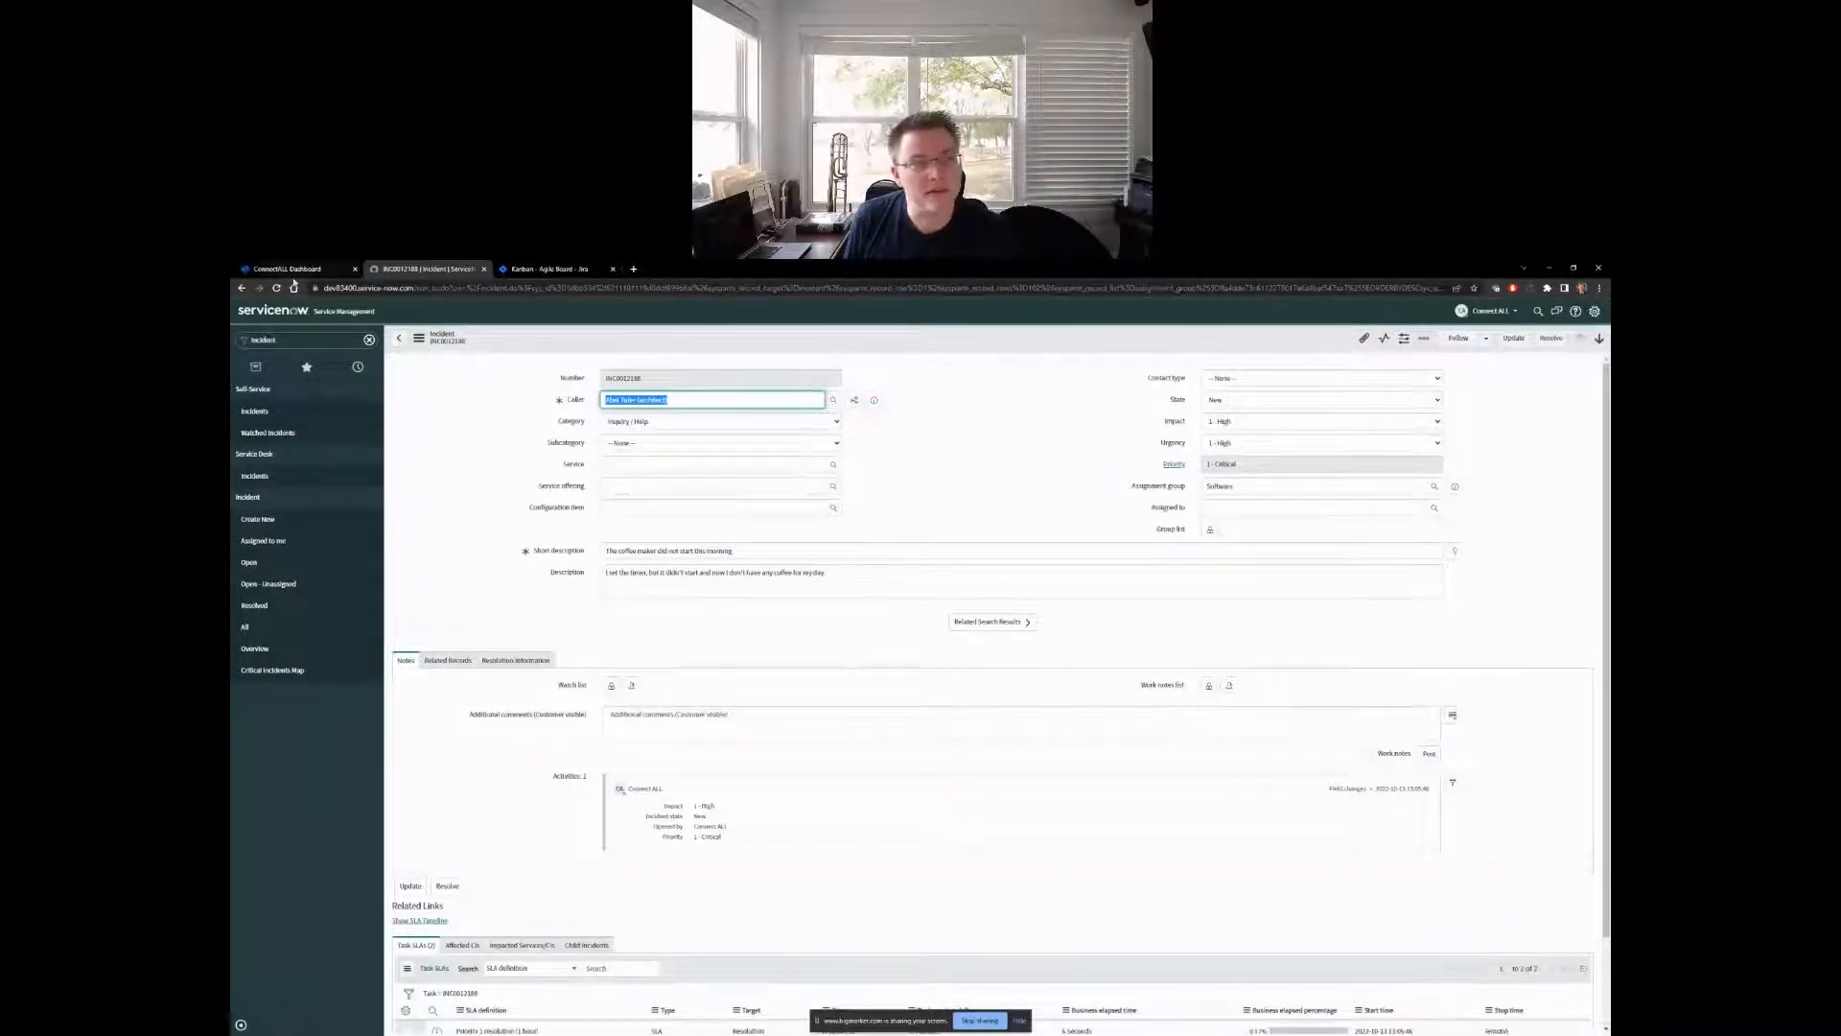
- After viewing the ConnectALL dashboard, open the synced coffee maker issue on the Jira Kanban board and check its ServiceNow web link
{"action": "left_click", "coordinate": [298, 272]}
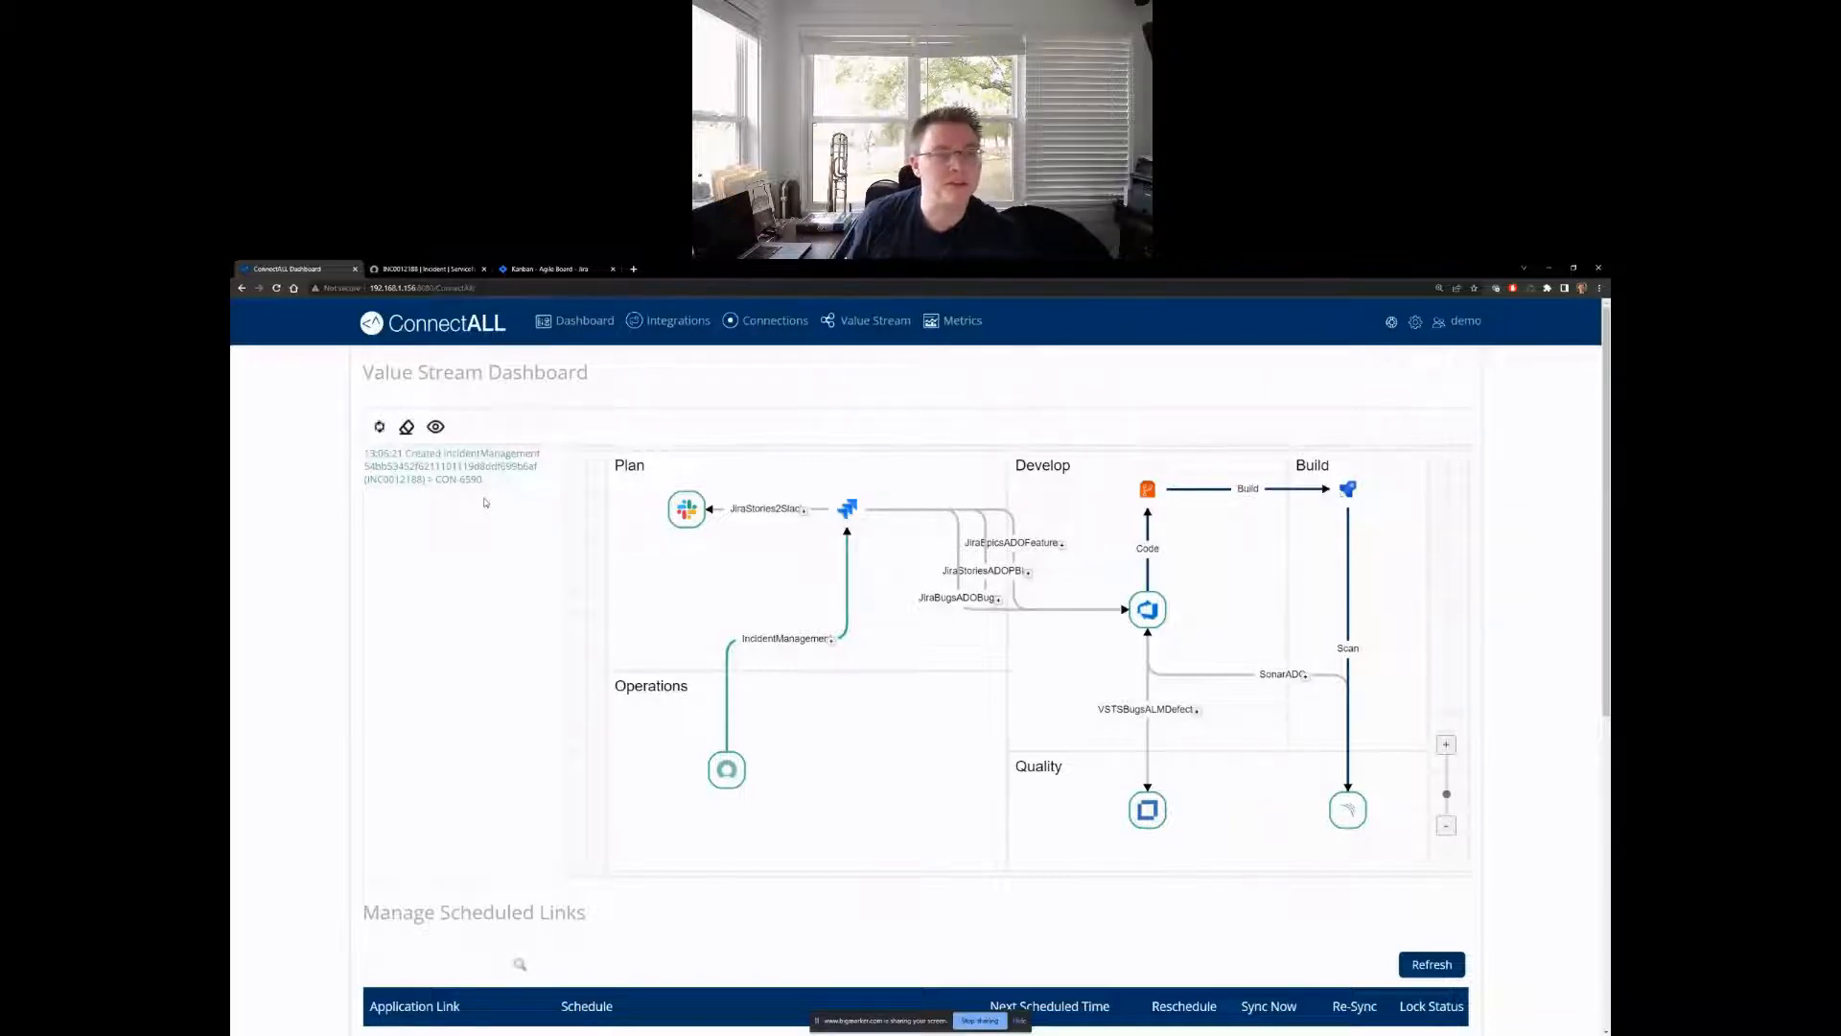
{"action": "left_click", "coordinate": [516, 272]}
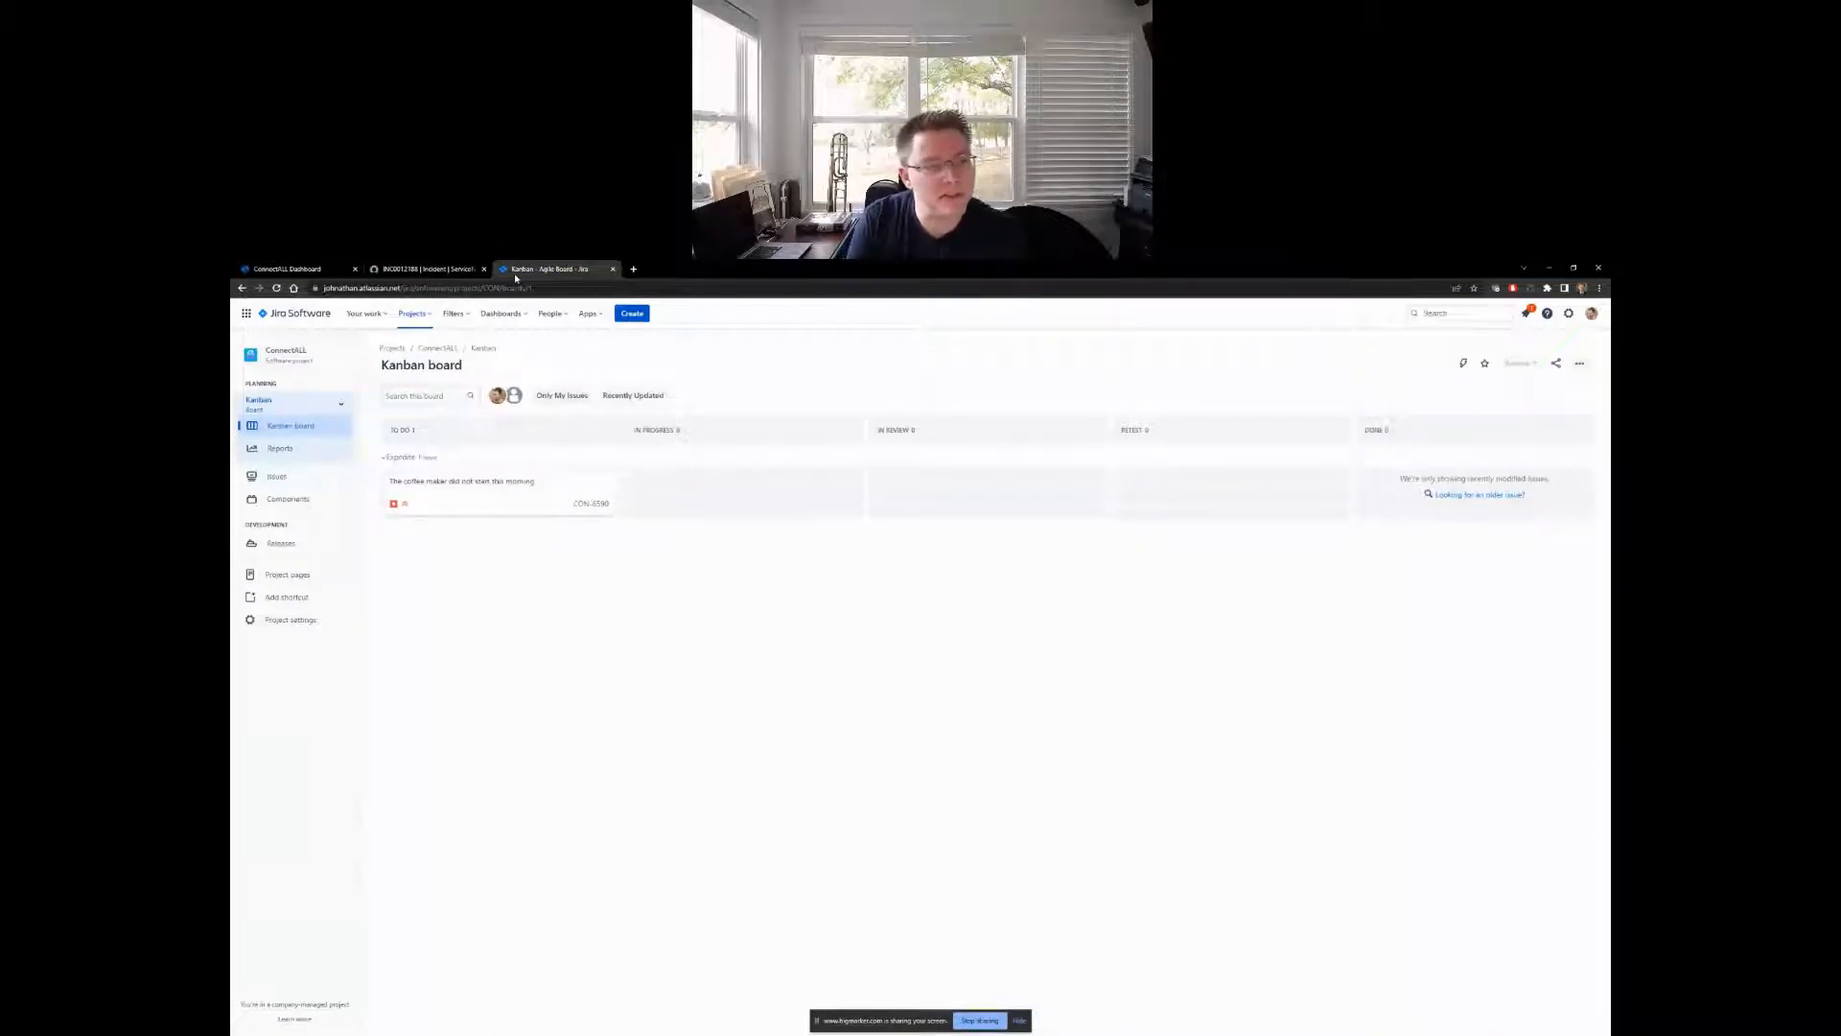
{"action": "left_click", "coordinate": [465, 481]}
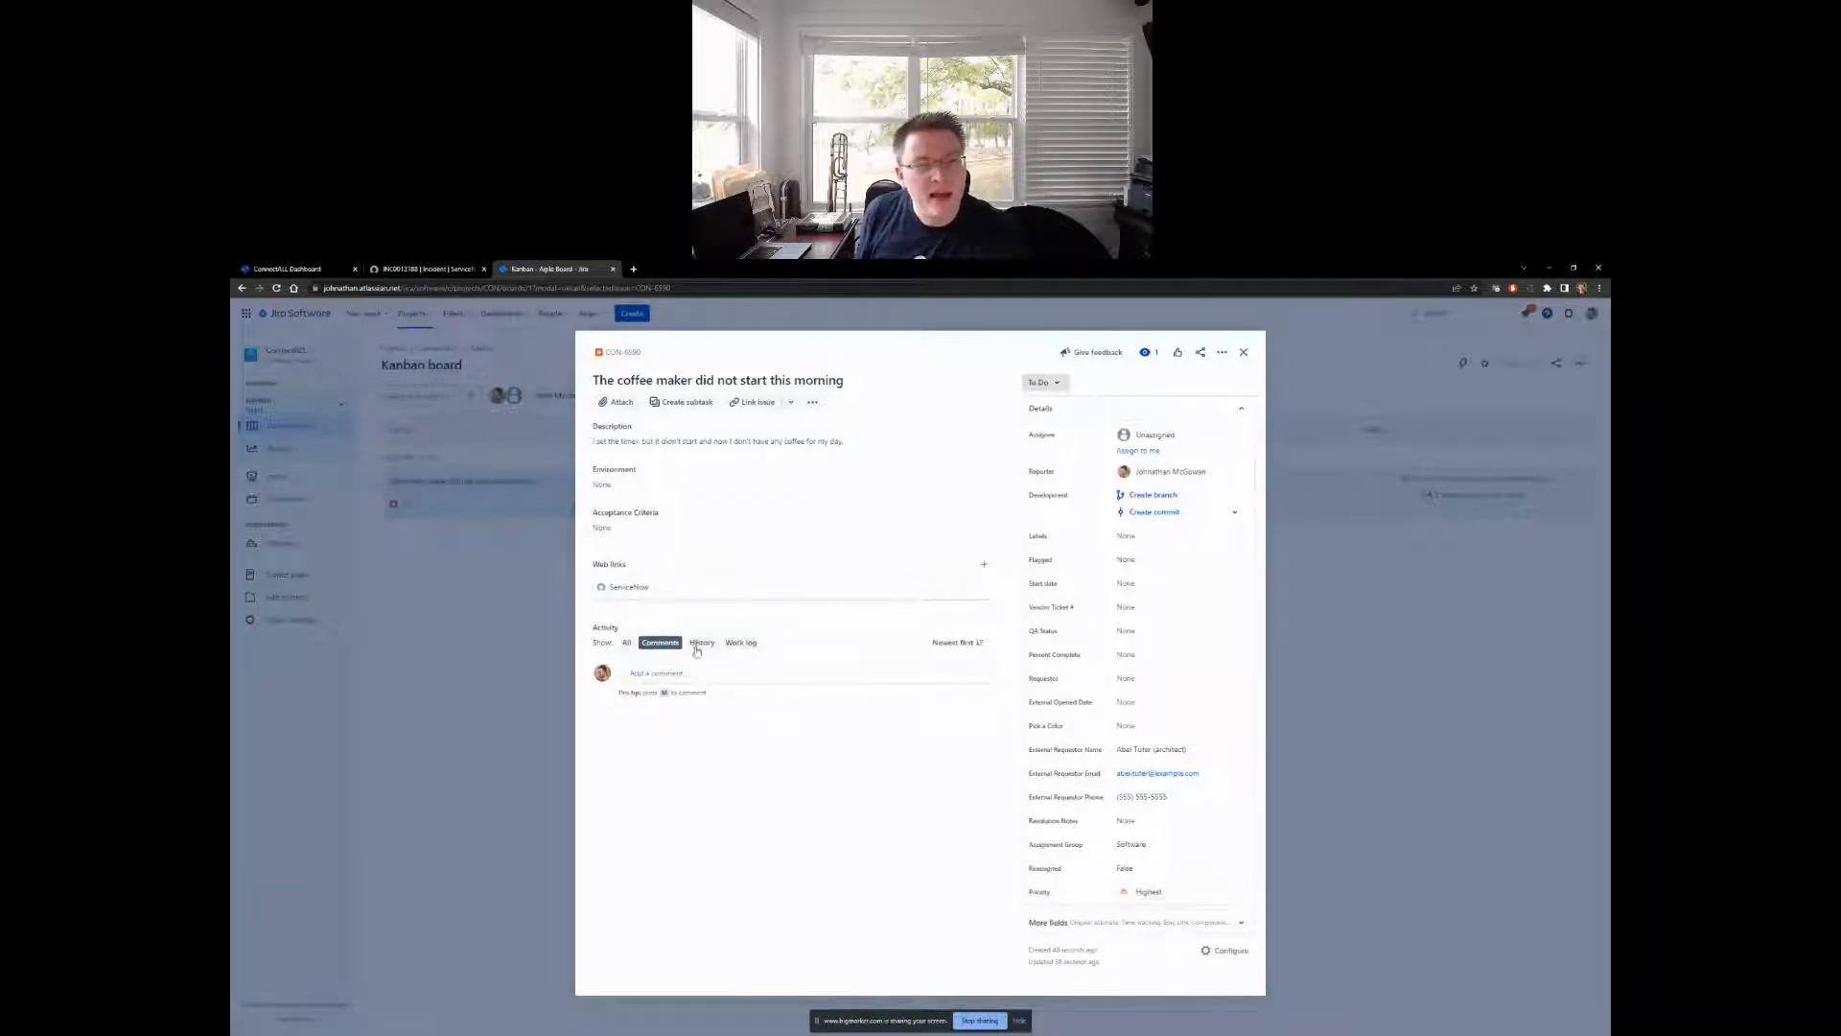
{"action": "left_click", "coordinate": [640, 588]}
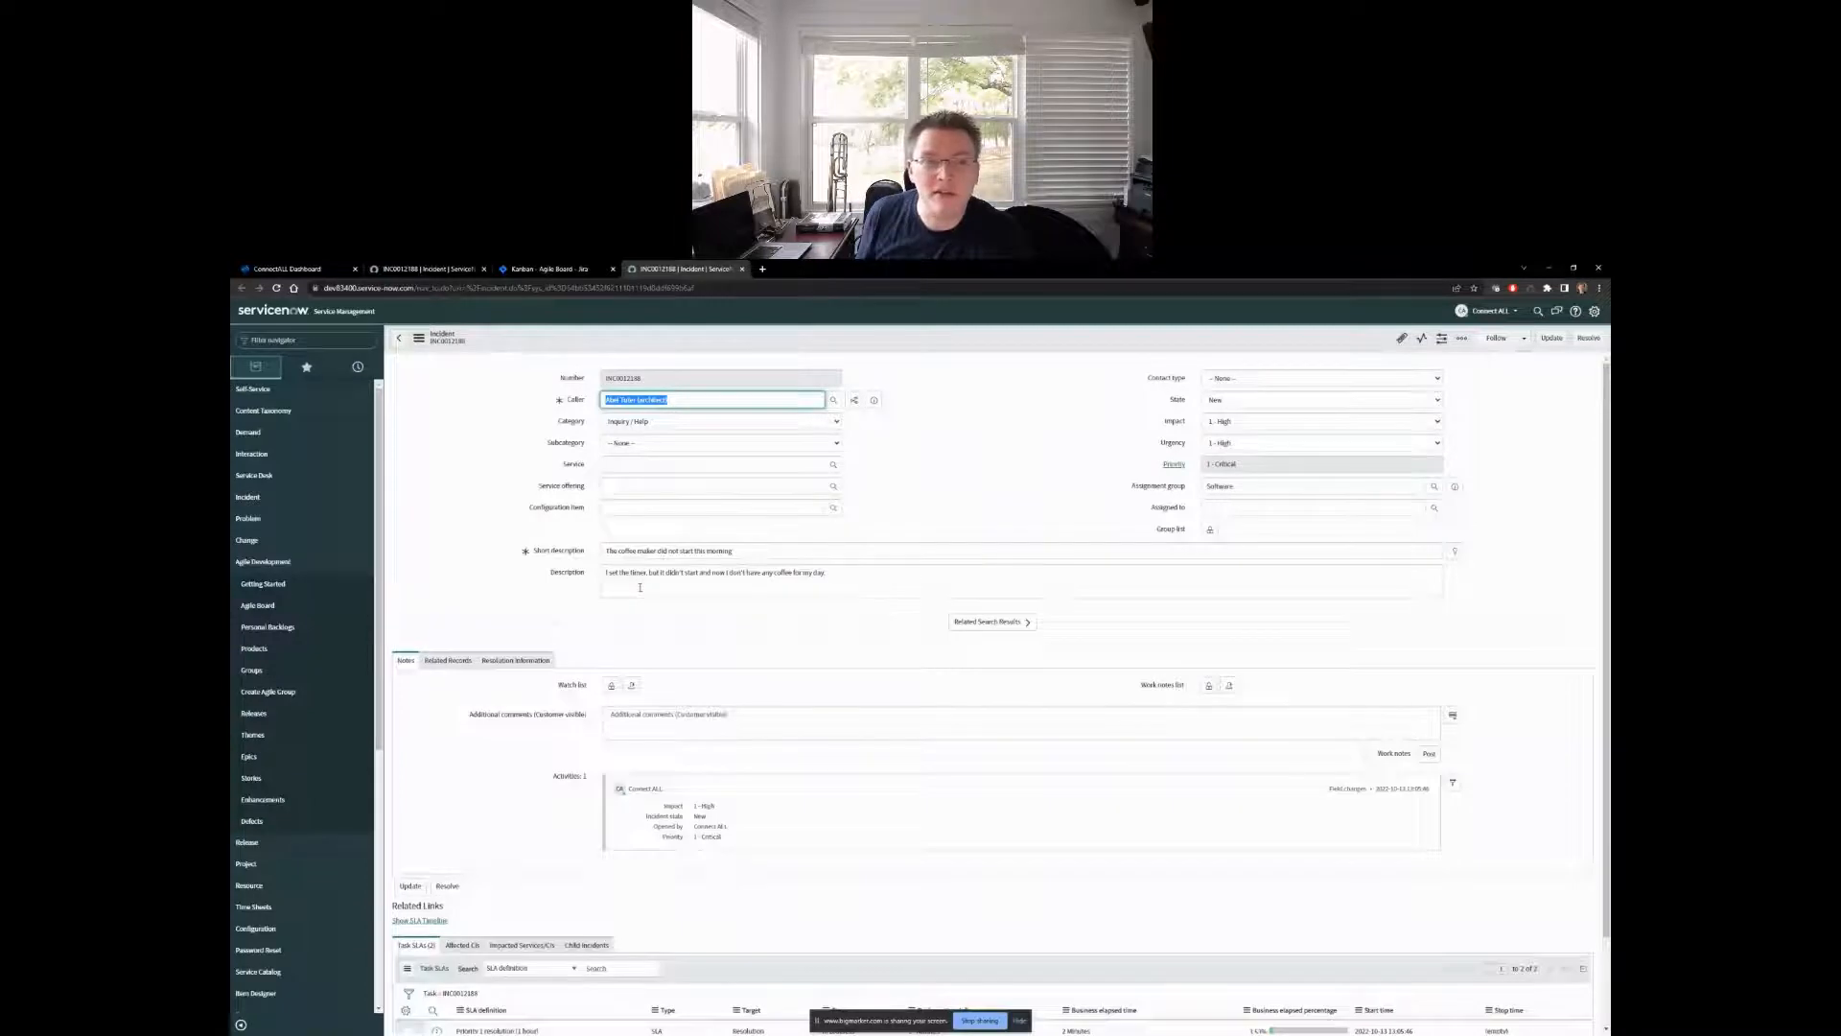
{"action": "left_click", "coordinate": [741, 269]}
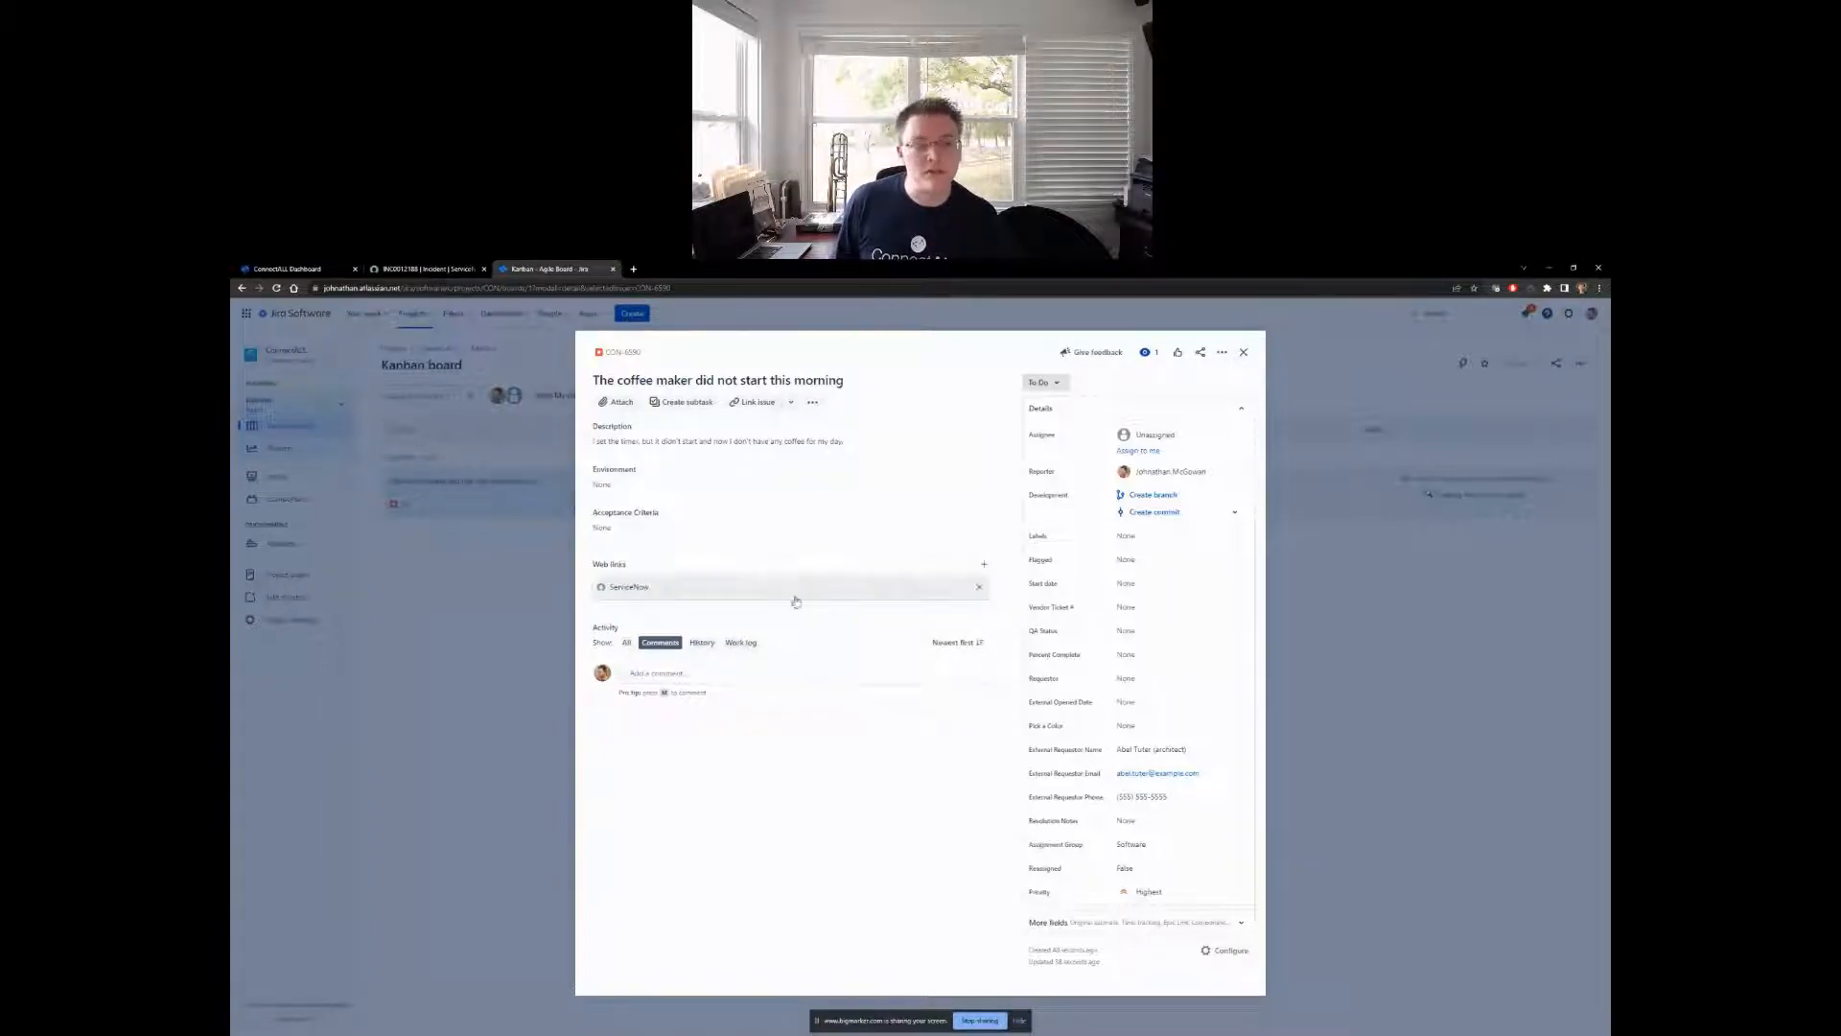
- Add and save the comment "I'll take a look at this ASAP" on the Jira issue
{"action": "key", "text": "m"}
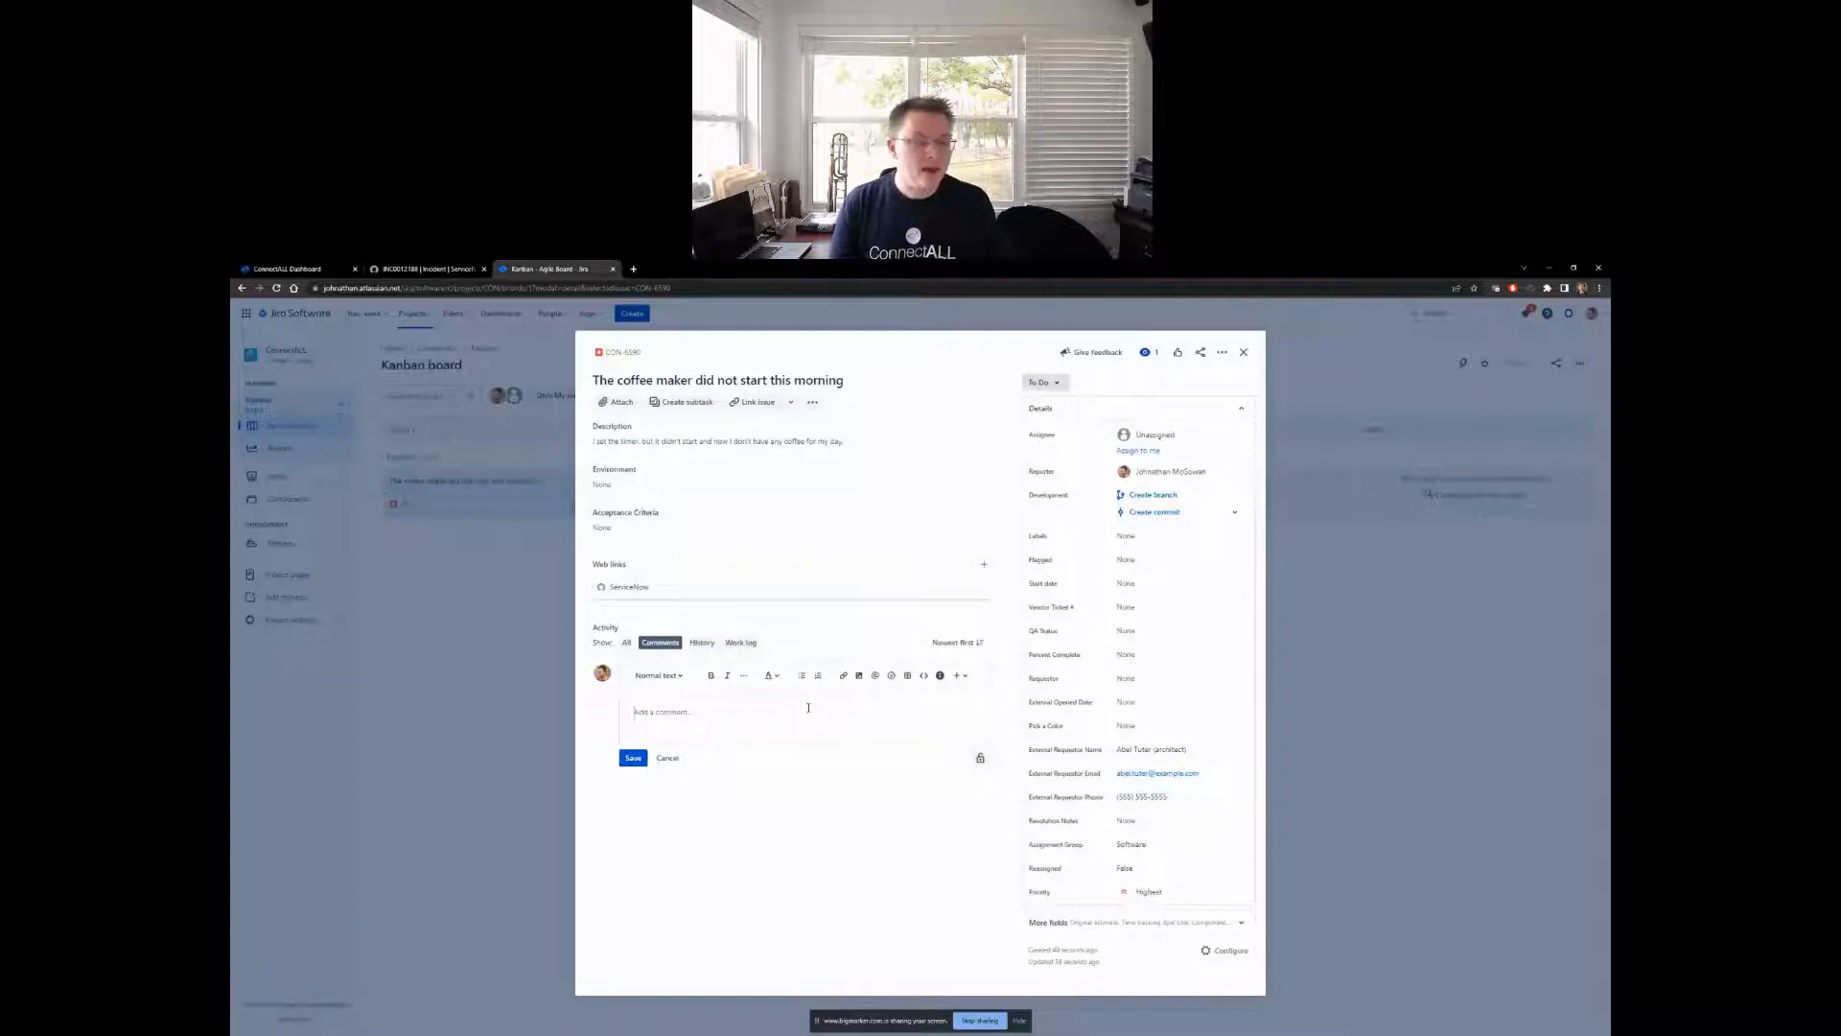
{"action": "type", "text": "I'll take"}
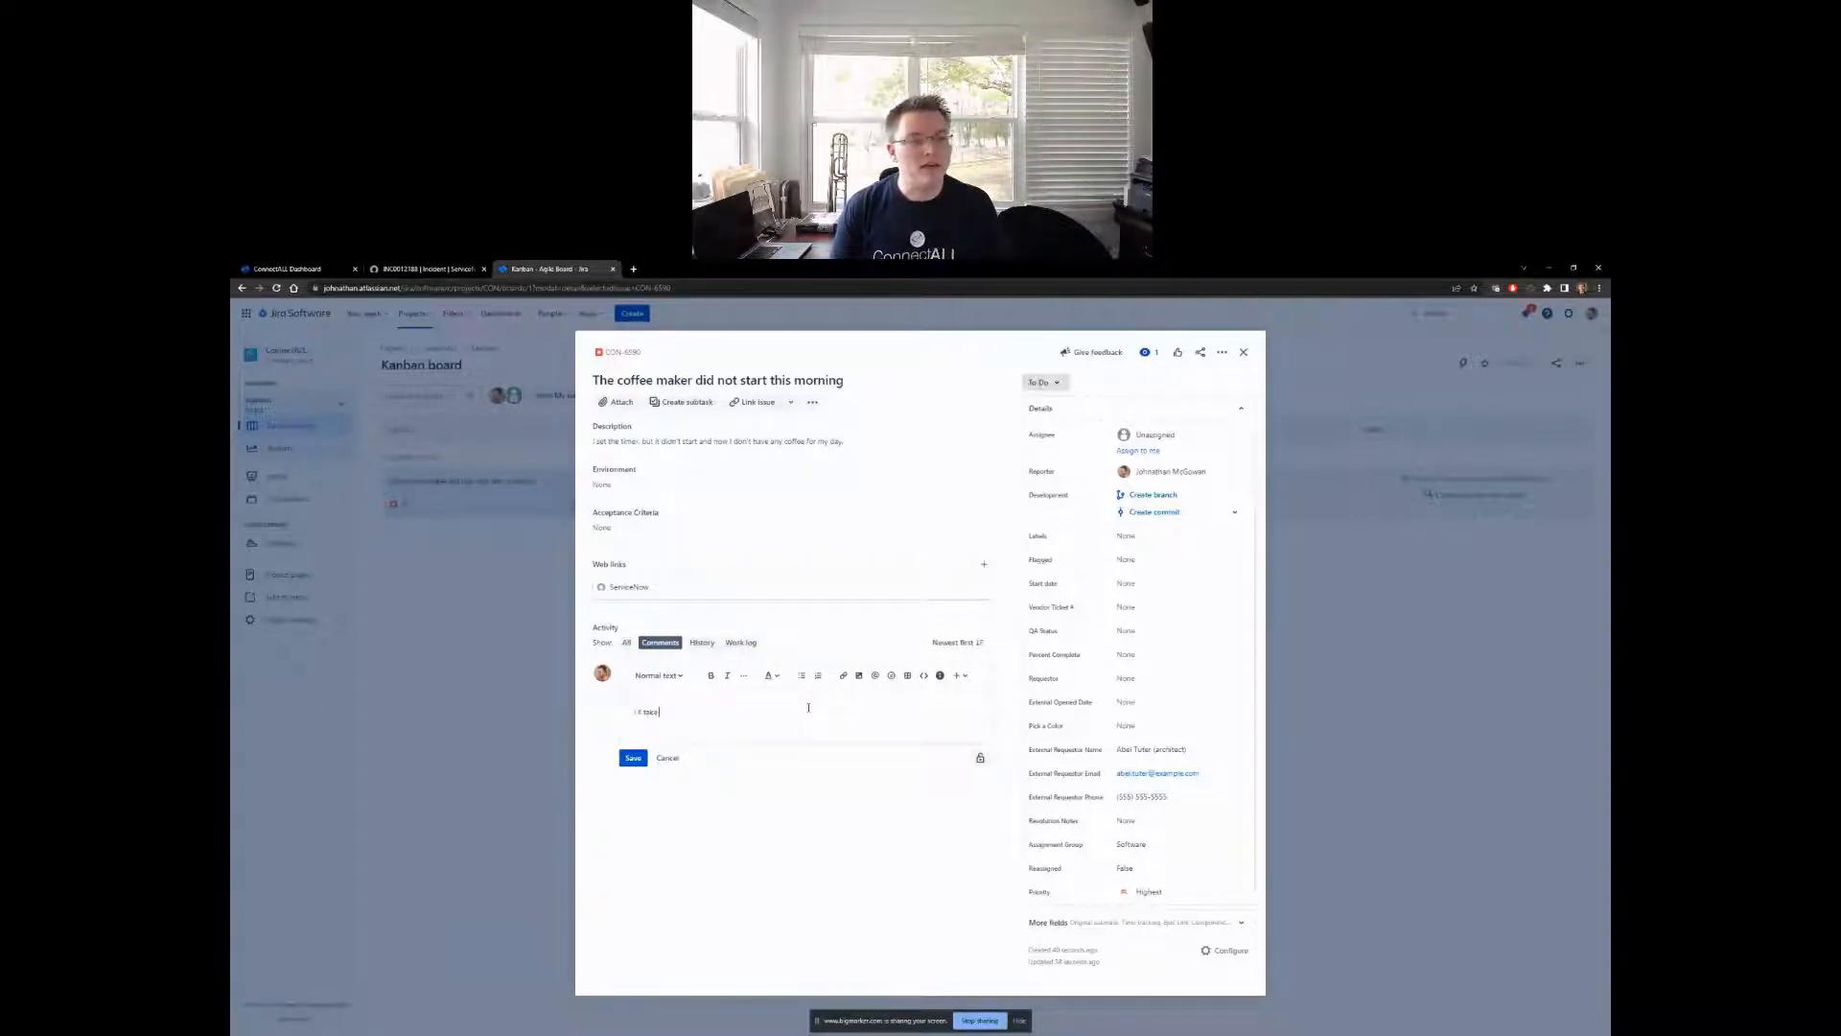
{"action": "type", "text": " a look at th"}
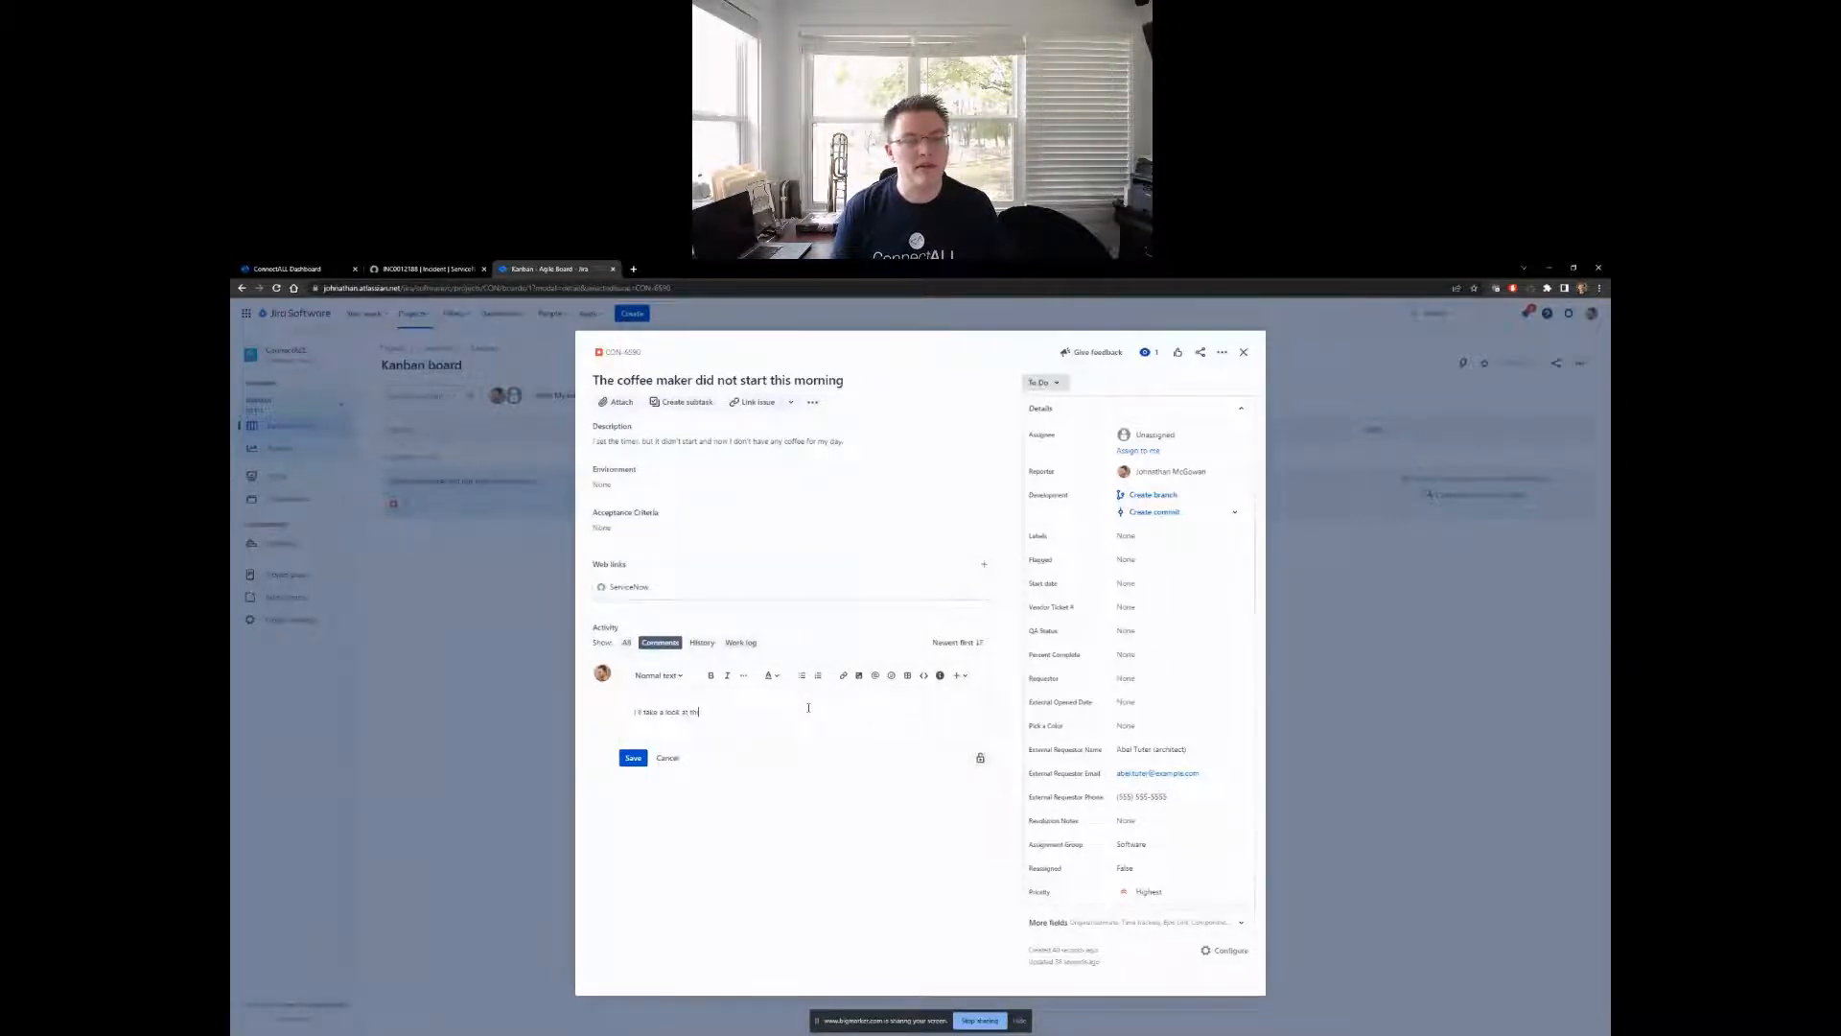
{"action": "type", "text": "is ASAP."}
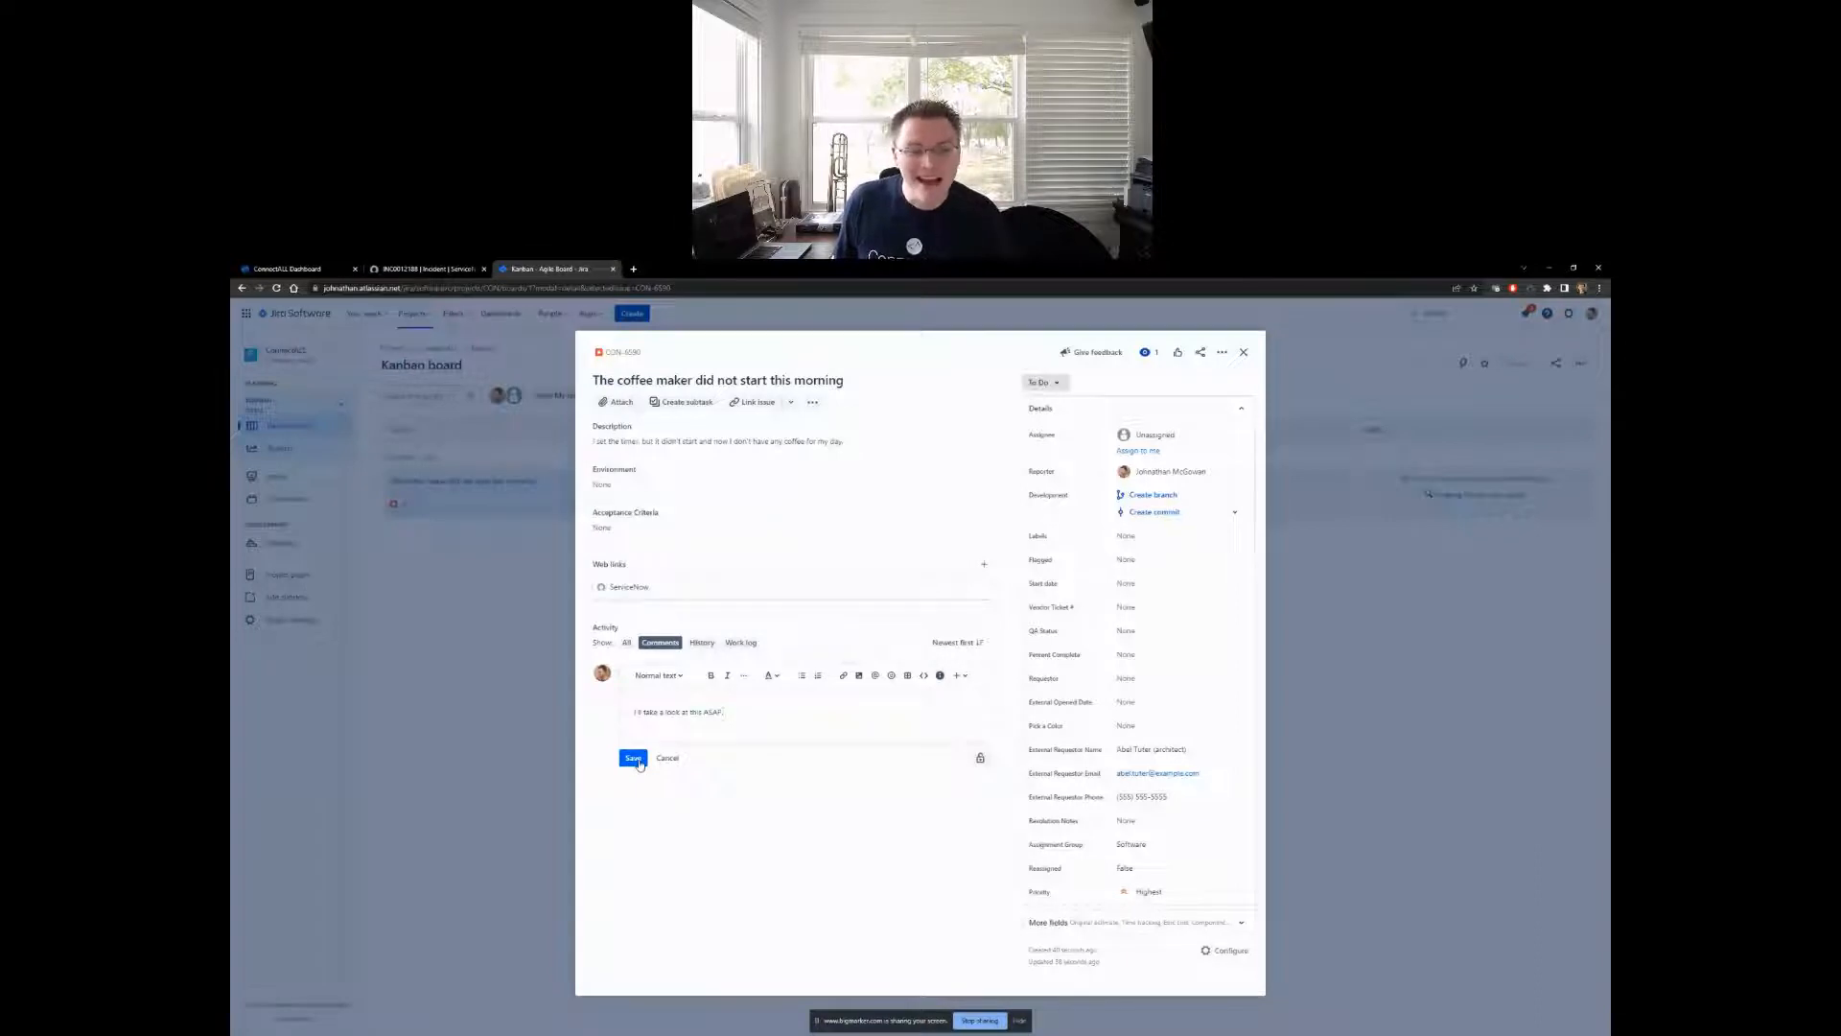
{"action": "left_click", "coordinate": [633, 758]}
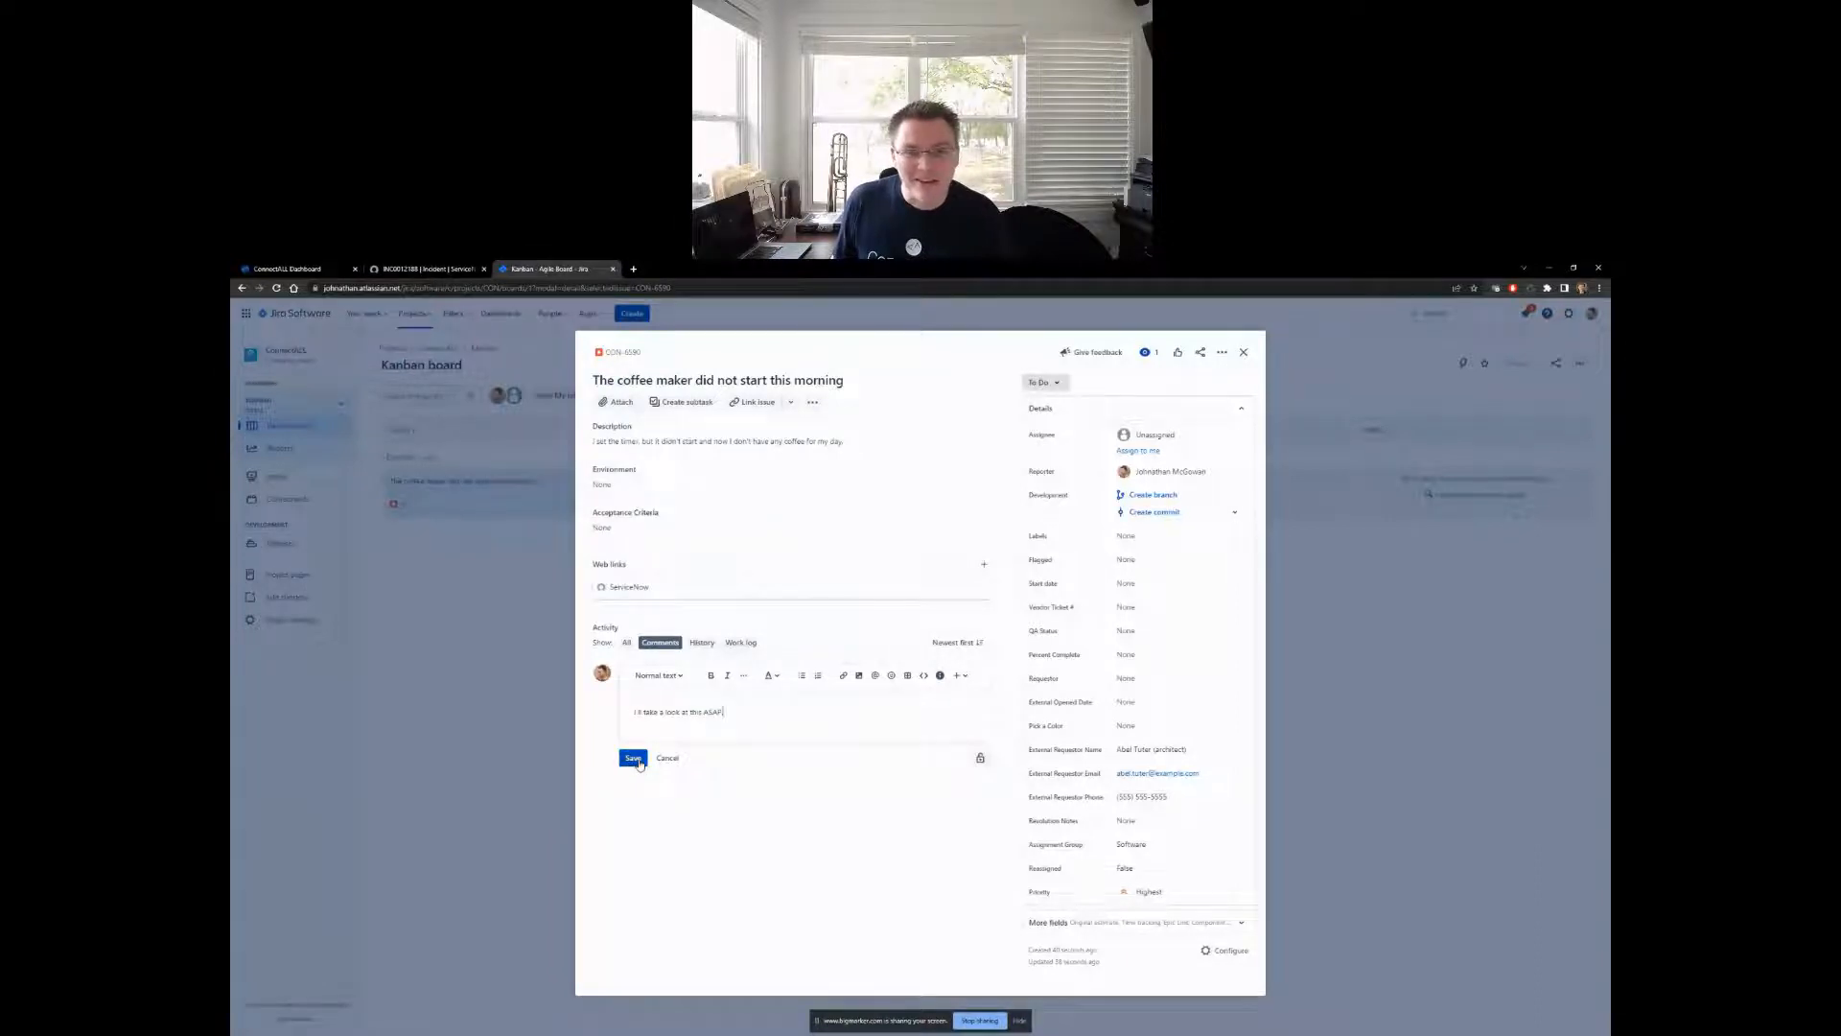
- Change the coffee maker issue's status to In Progress and close the issue to return to the Kanban board
{"action": "left_click", "coordinate": [1042, 383]}
{"action": "left_click", "coordinate": [1052, 408]}
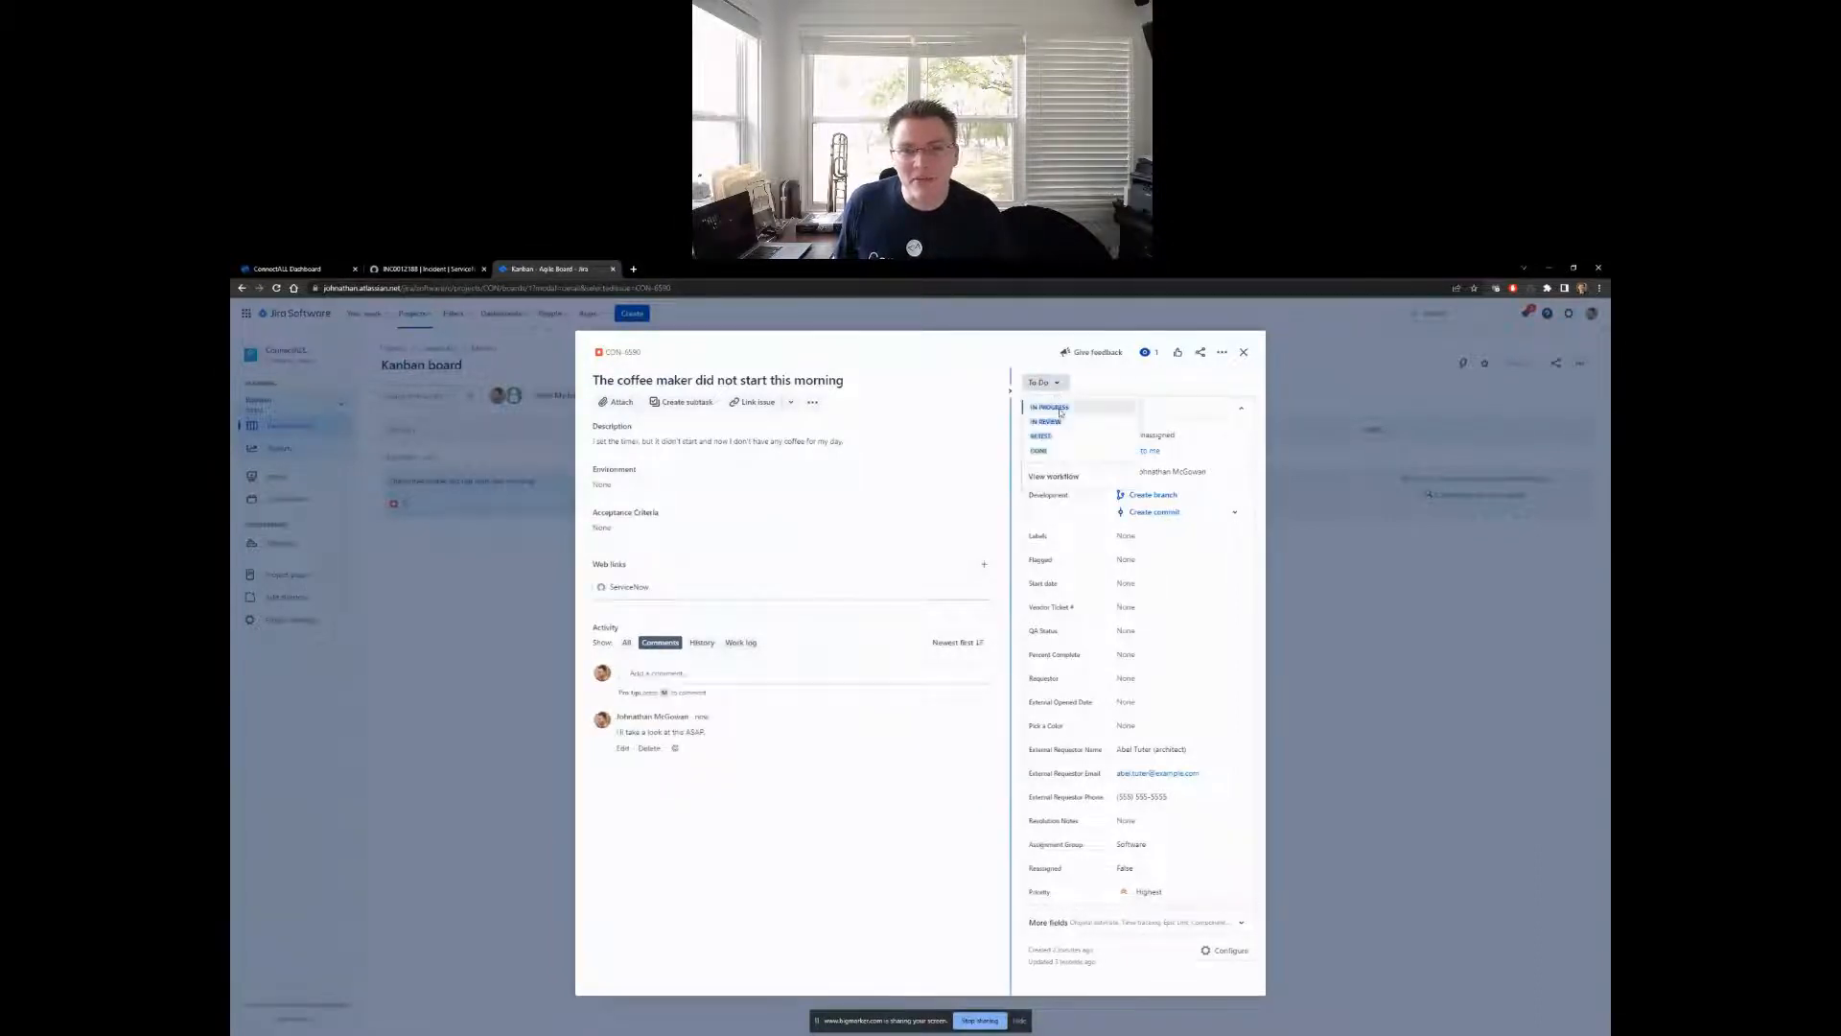
{"action": "left_click", "coordinate": [502, 796]}
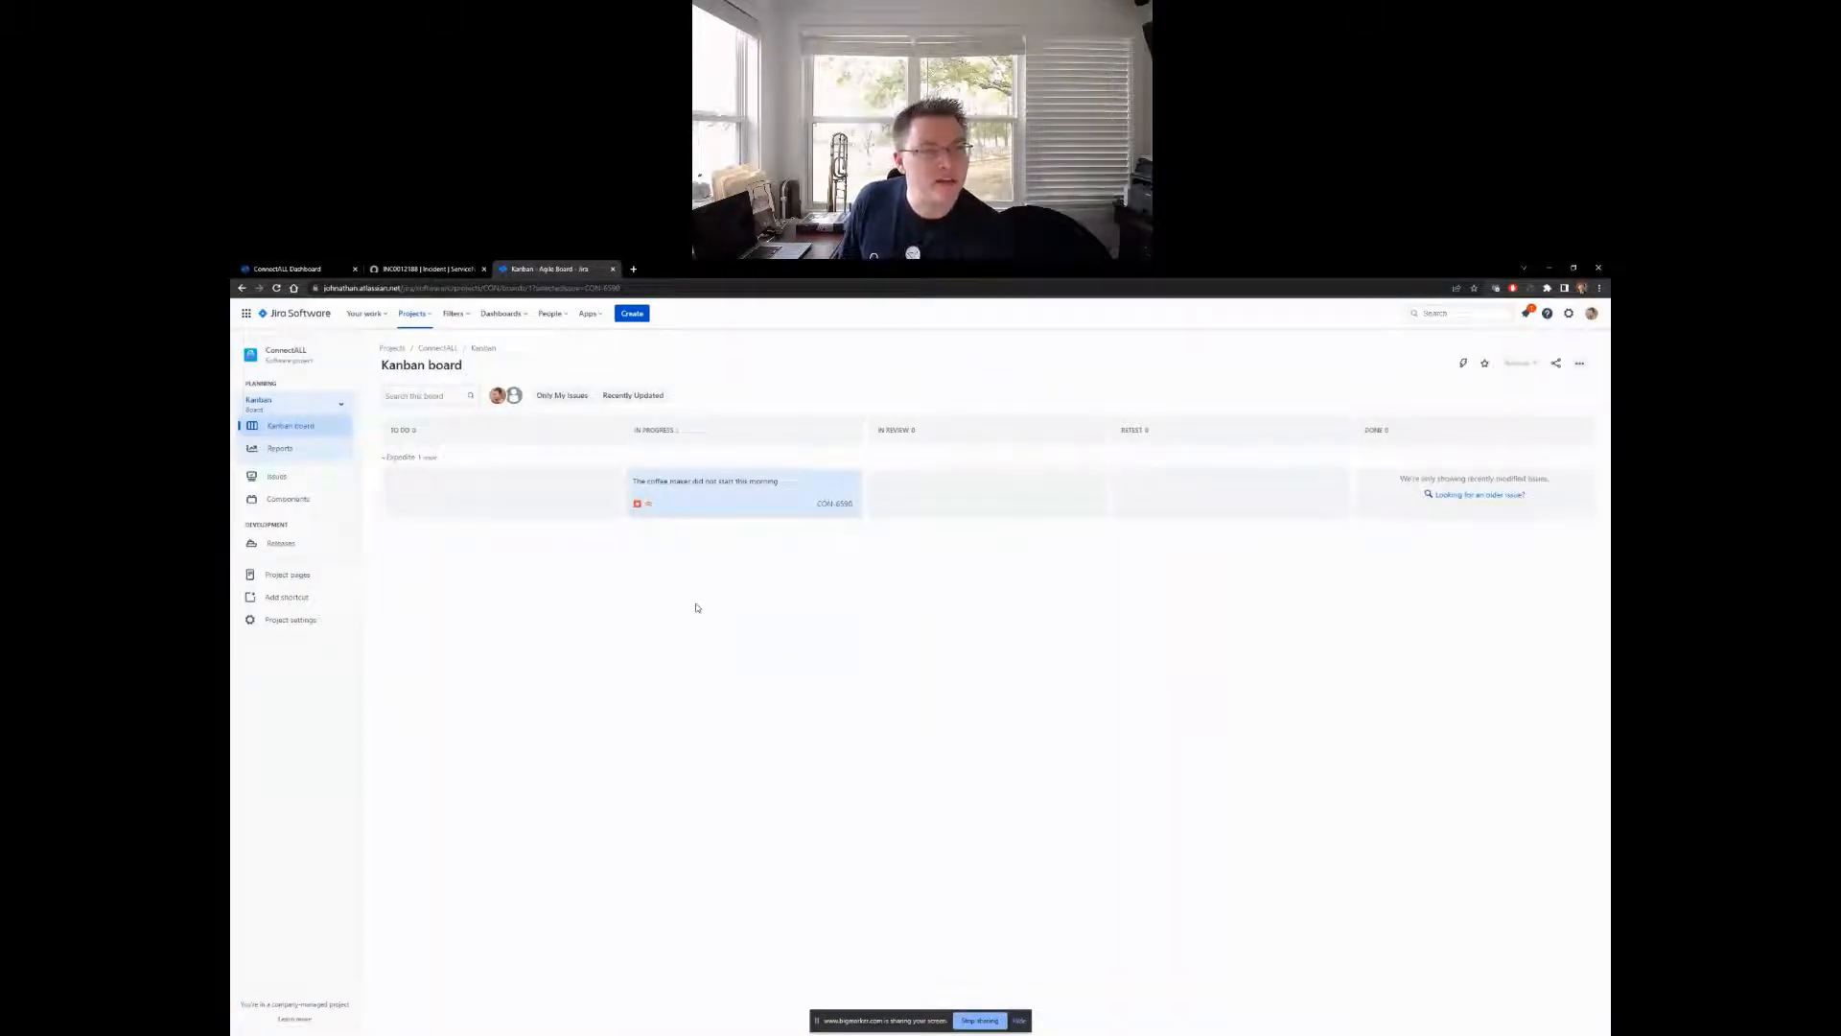
- After viewing the ConnectALL dashboard, check the state and synced work note on the ServiceNow coffee maker incident and return to the dashboard
{"action": "left_click", "coordinate": [325, 272]}
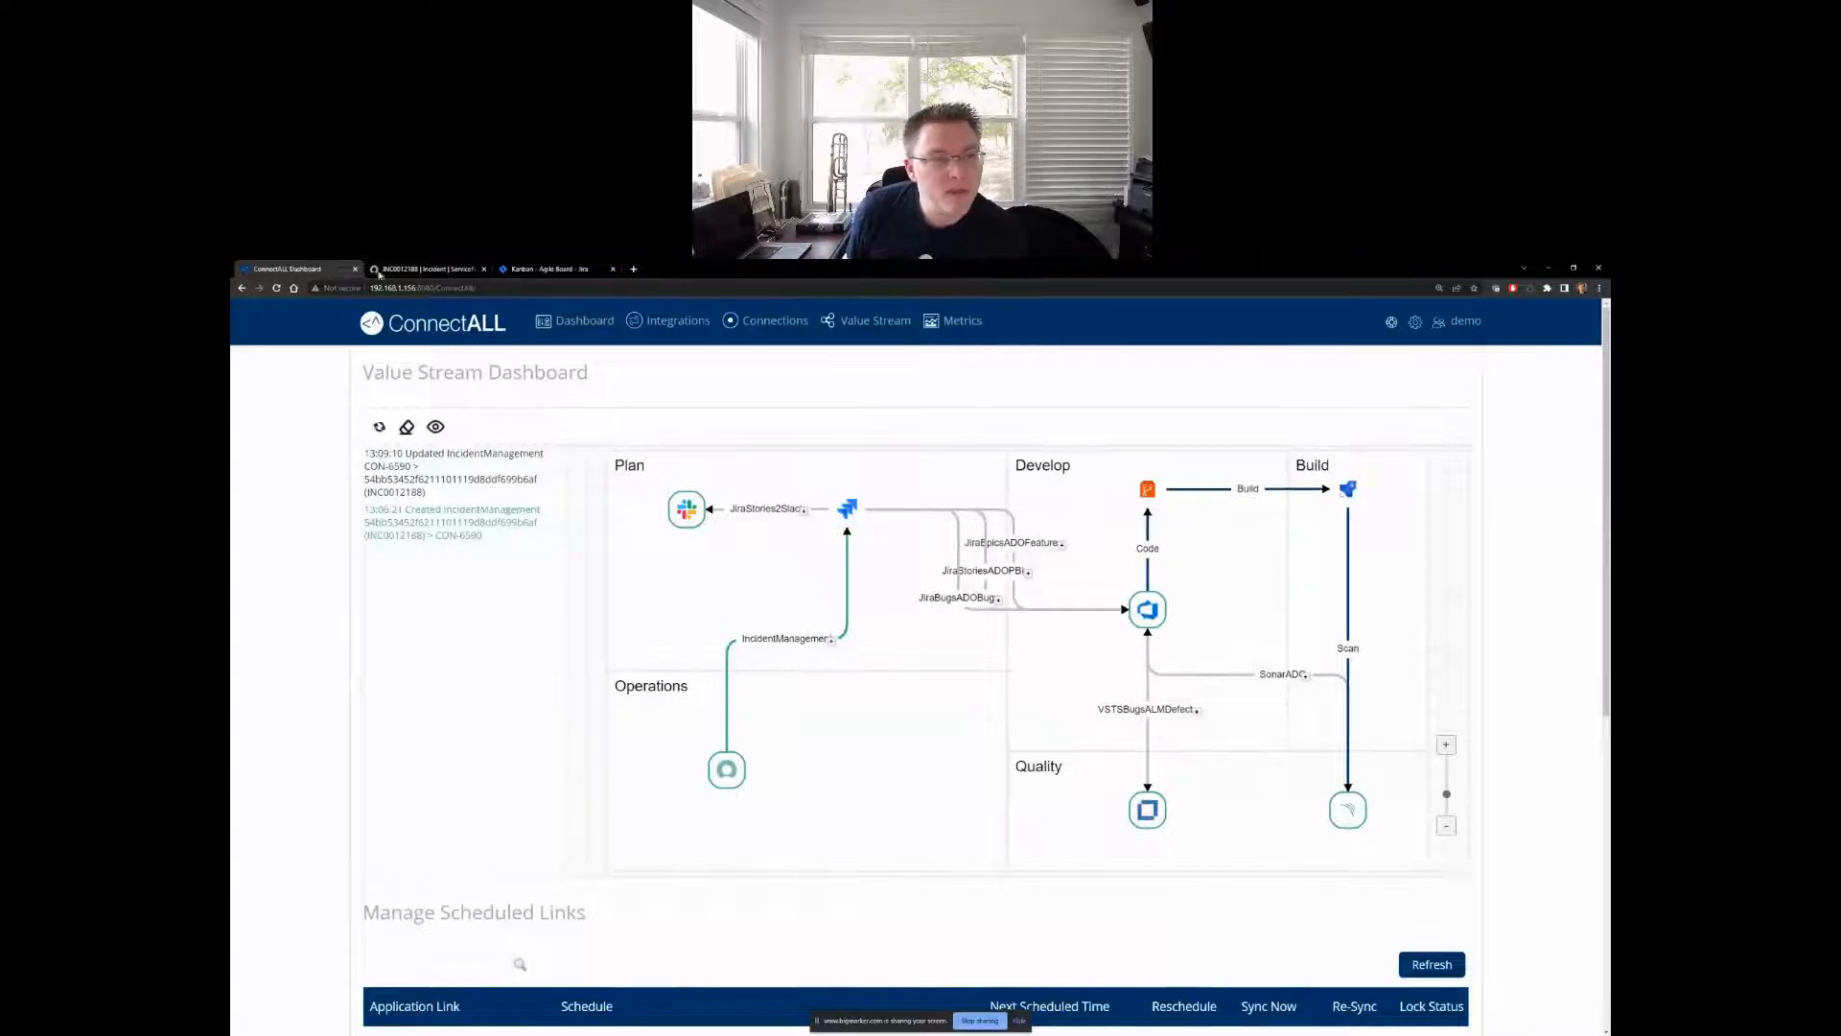
{"action": "left_click", "coordinate": [381, 271]}
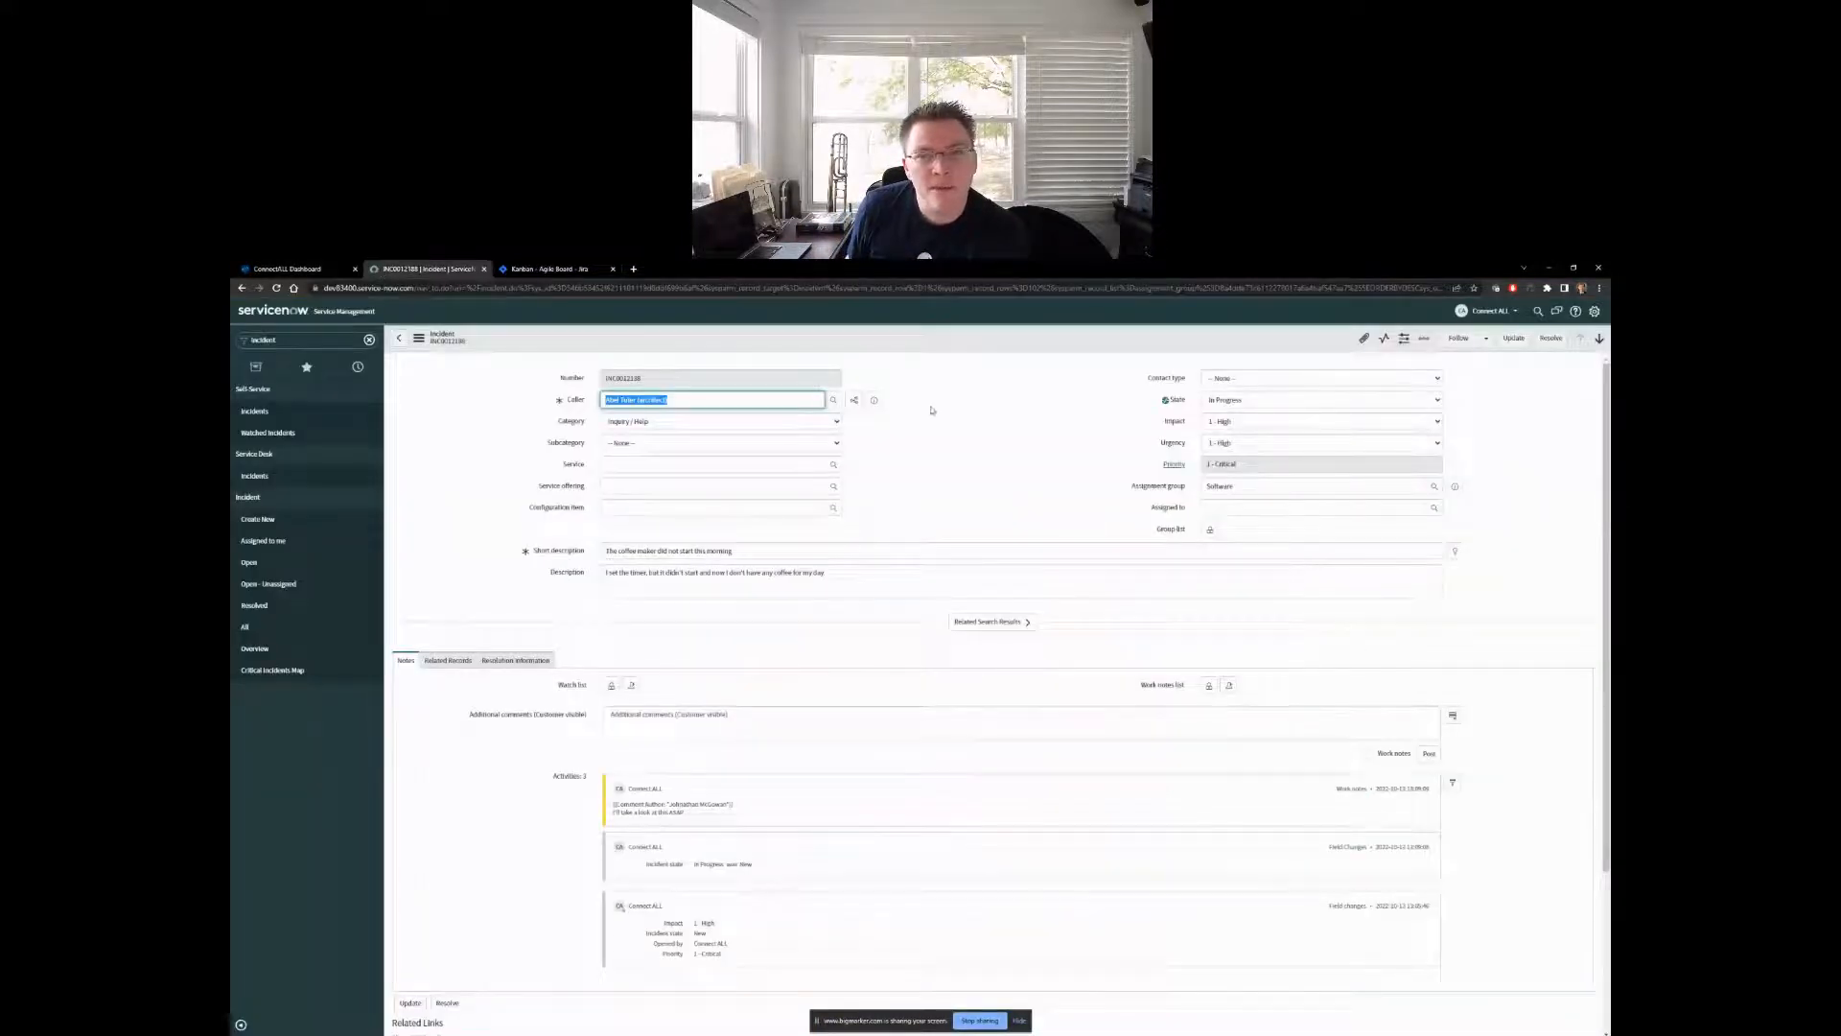
{"action": "left_click", "coordinate": [1010, 437]}
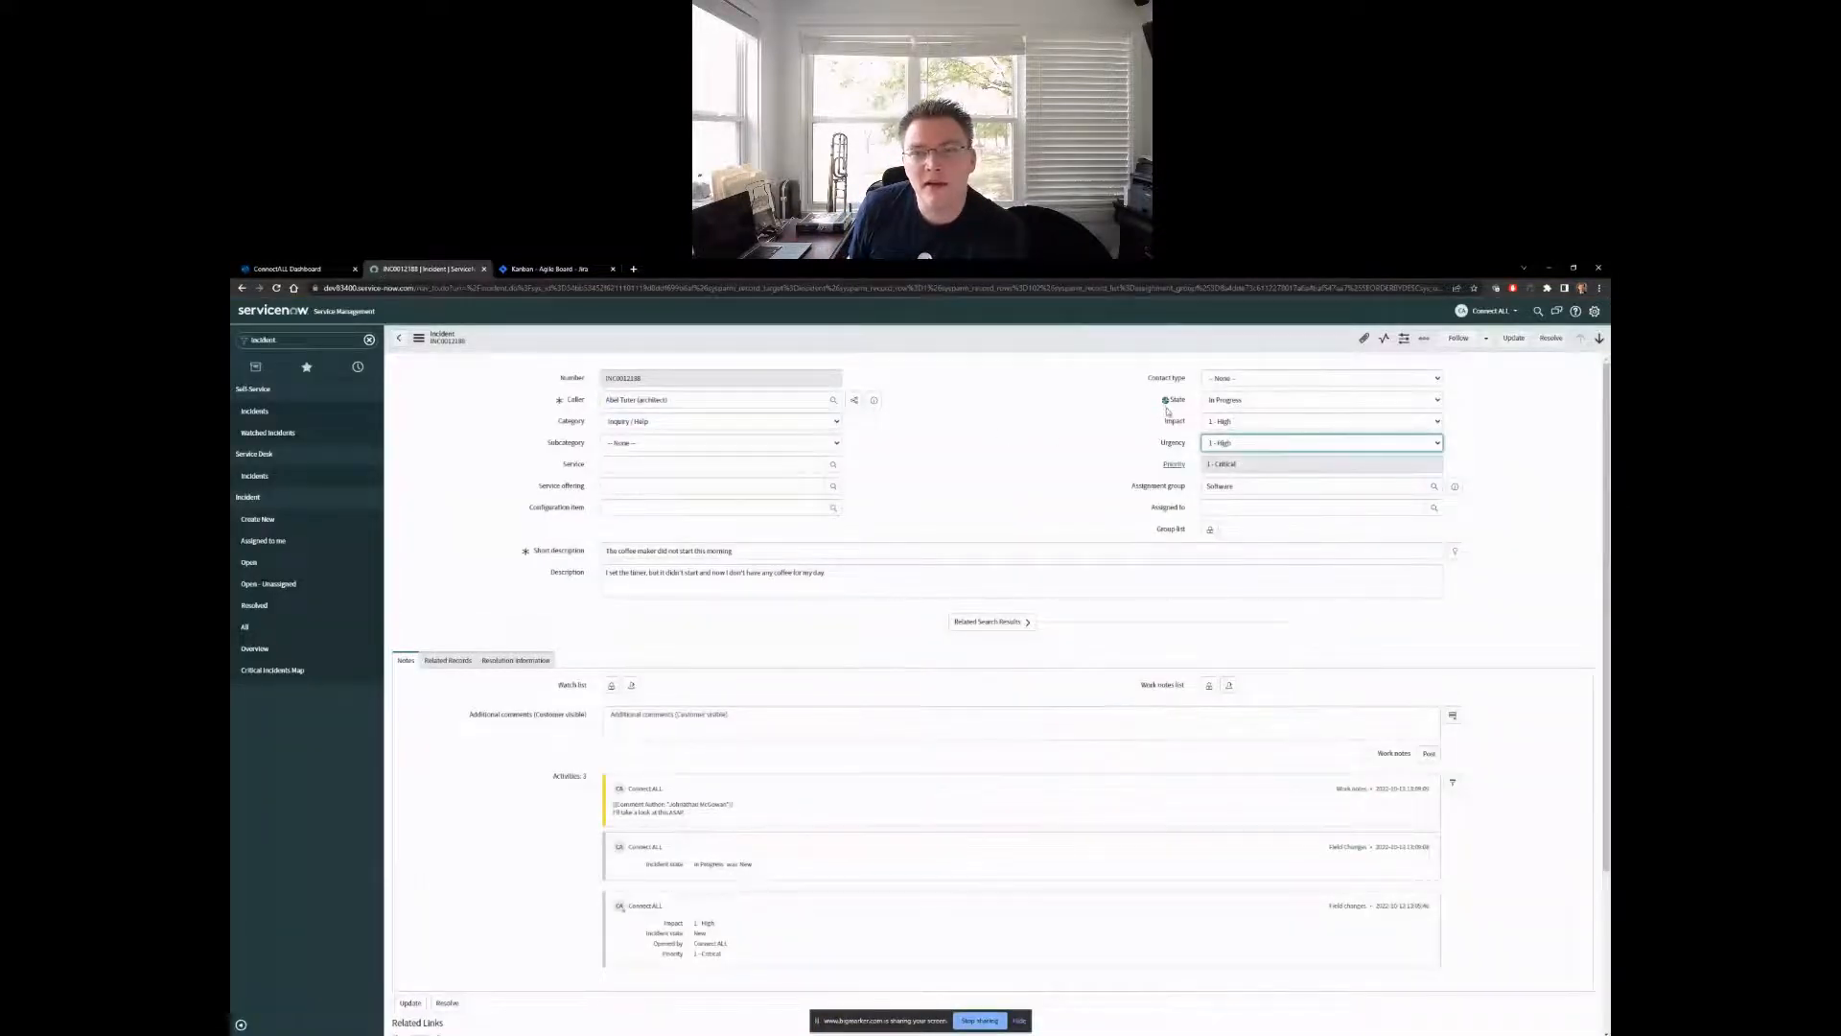
{"action": "mouse_move", "coordinate": [1167, 407]}
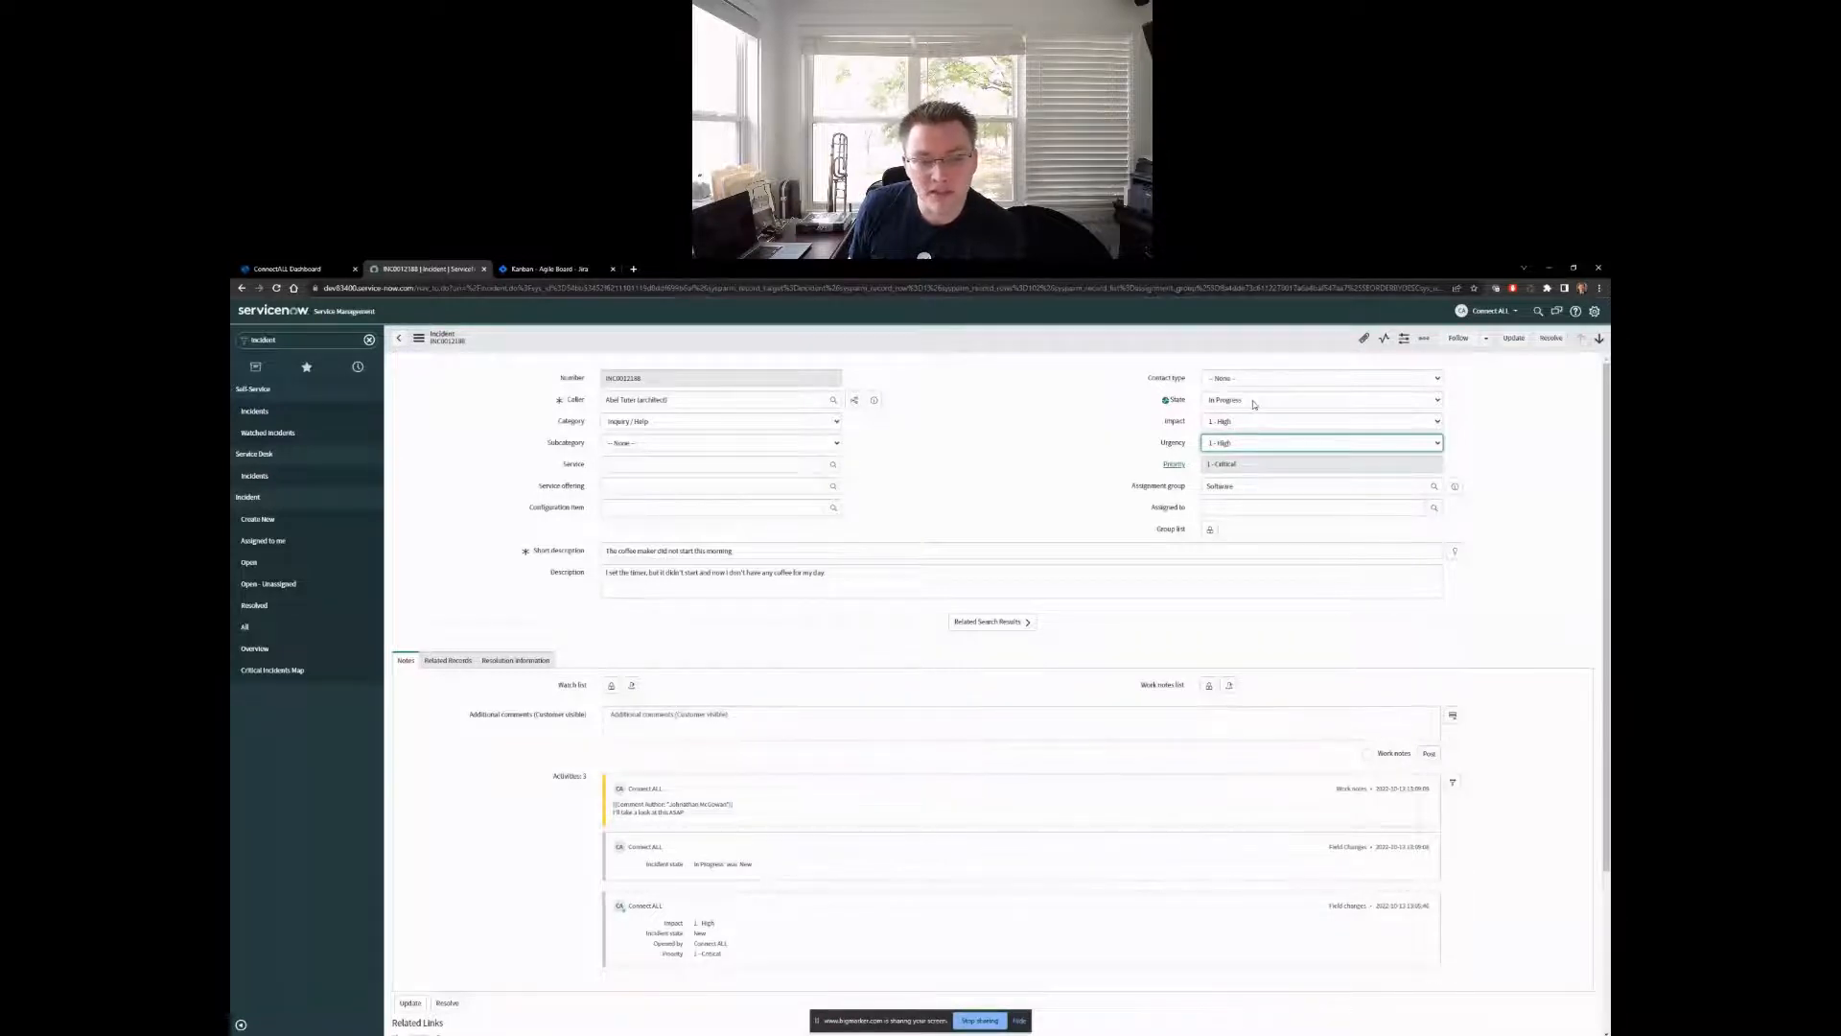
{"action": "left_click", "coordinate": [743, 808]}
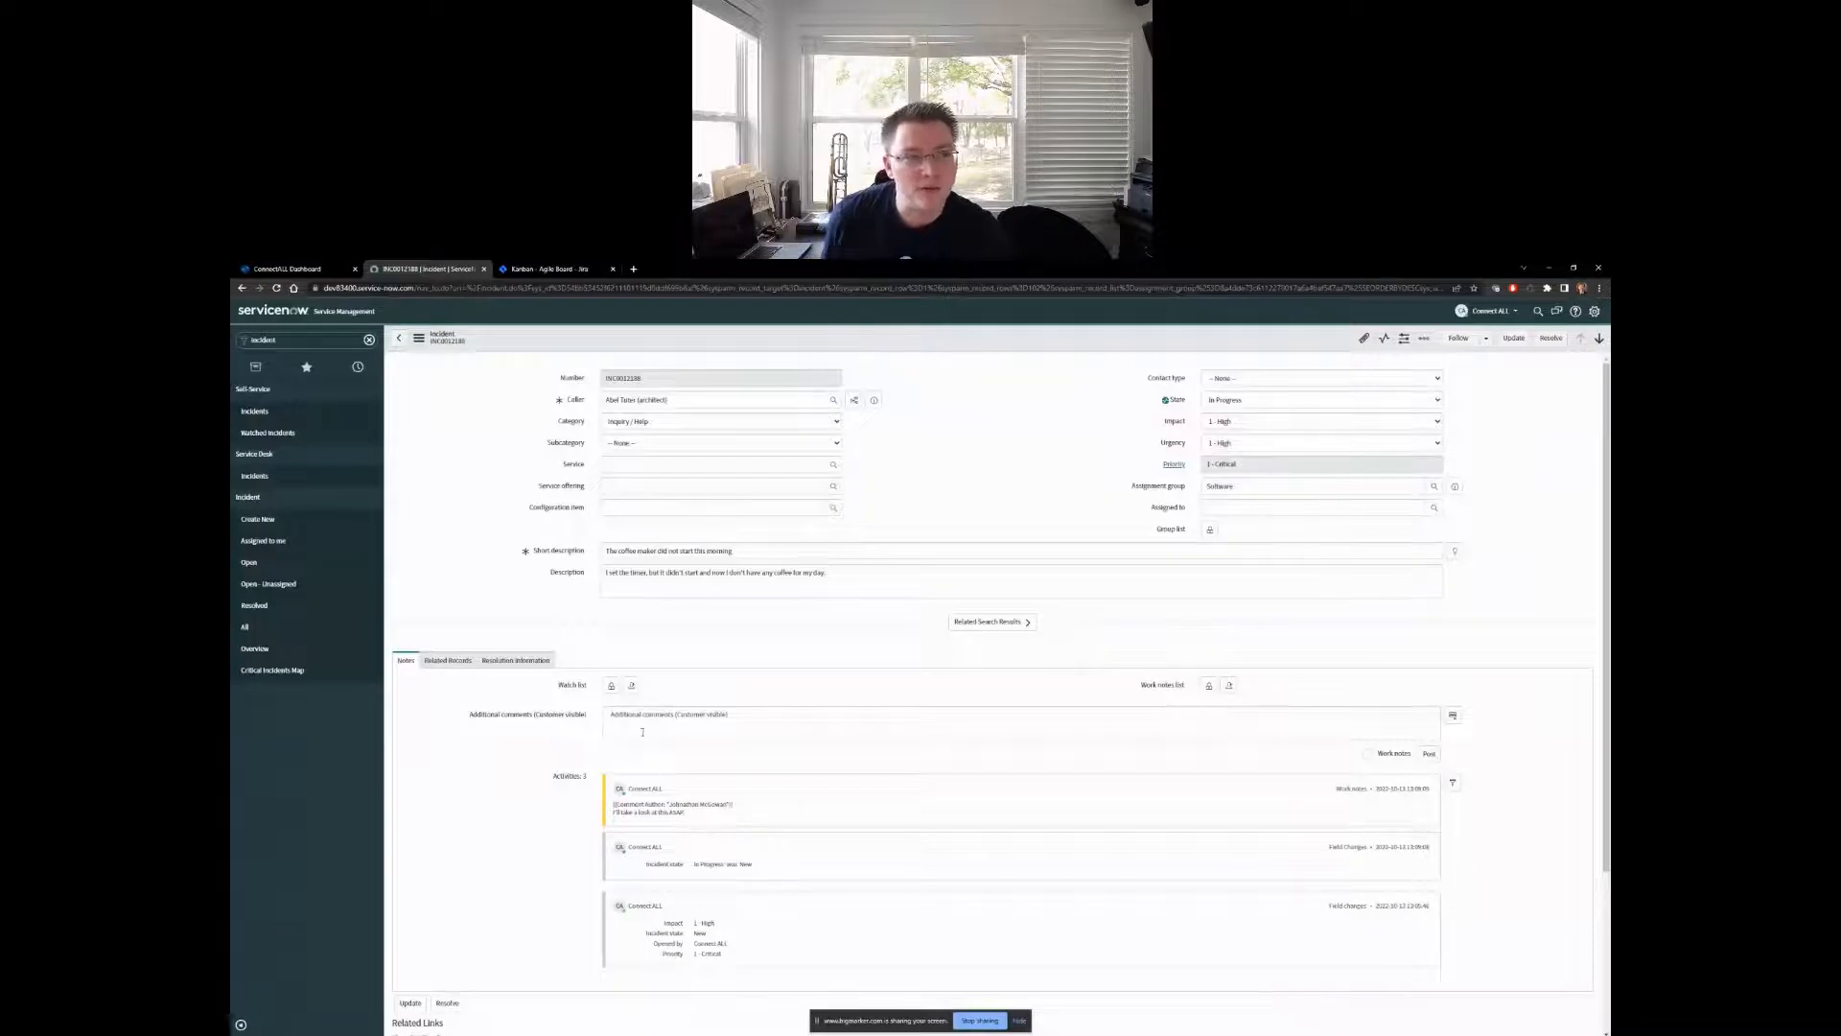
{"action": "left_click", "coordinate": [326, 275]}
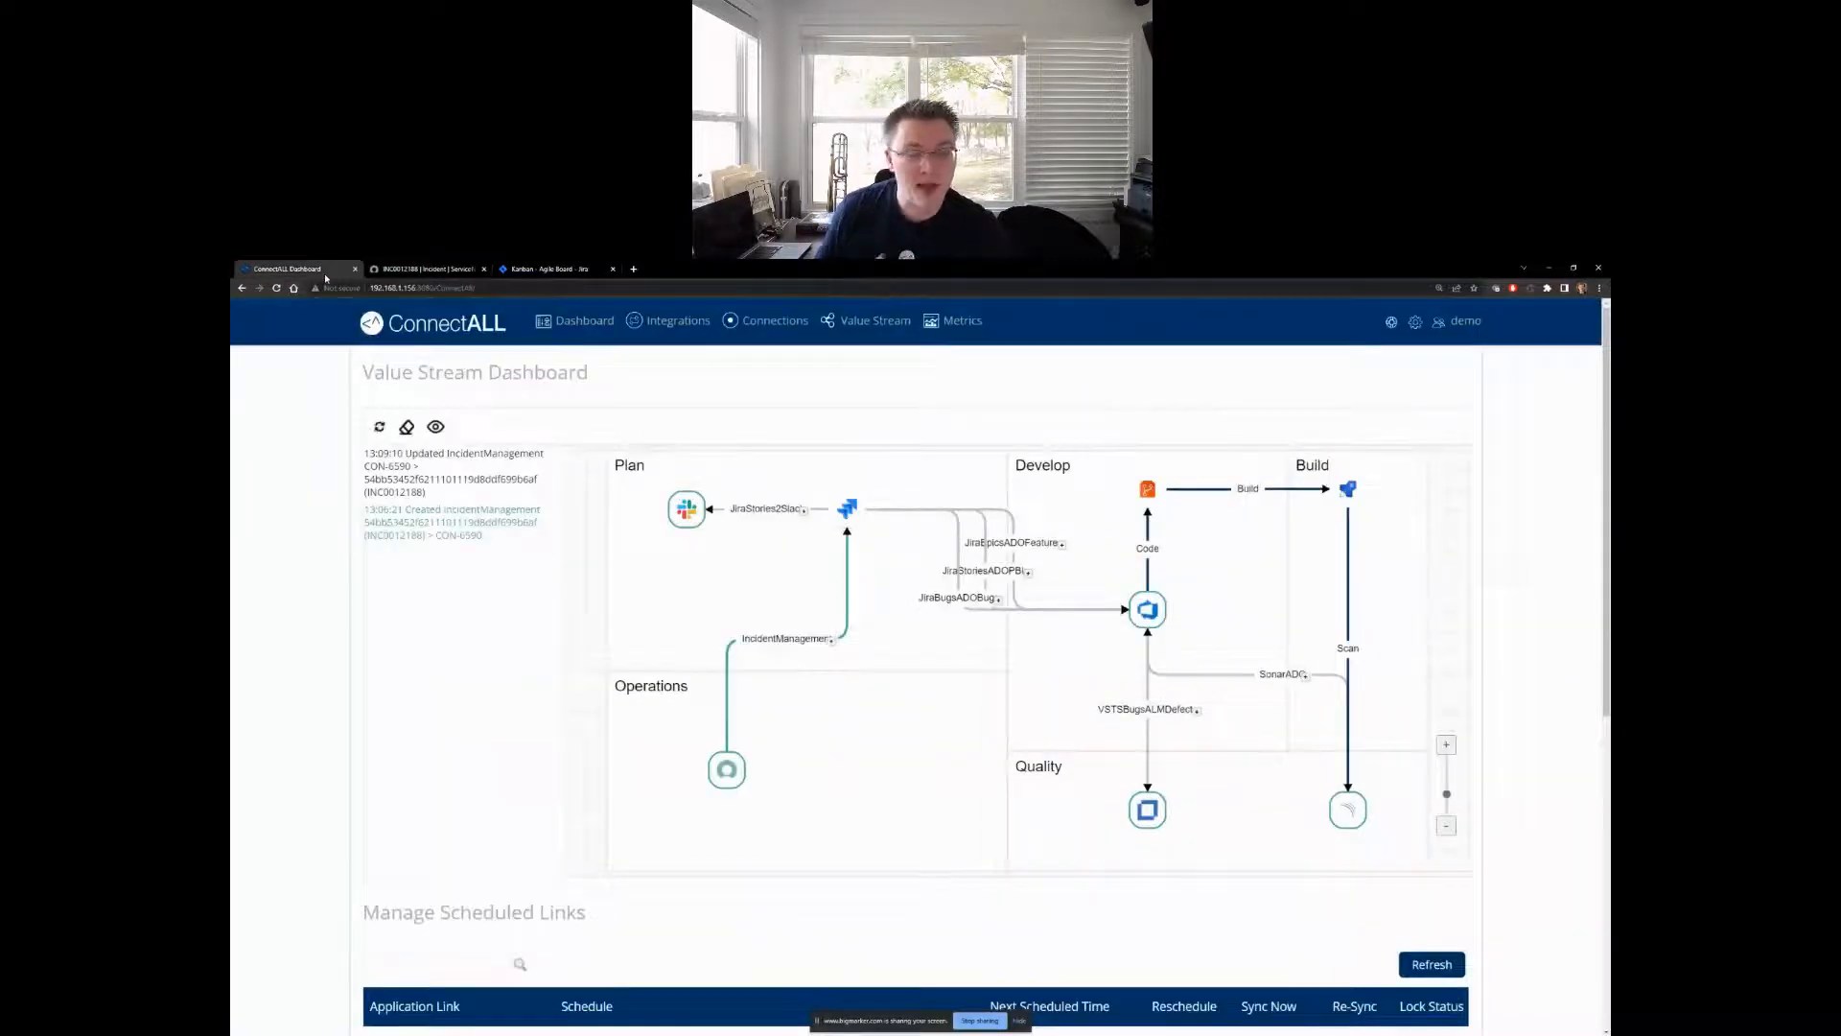